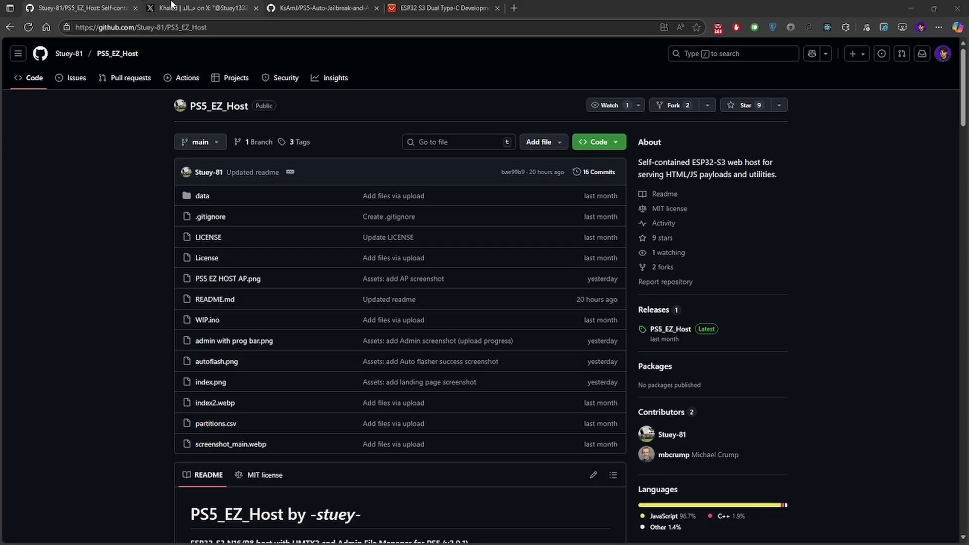
# Step: On the X post announcing PS5_EZ_Host v1.0.4, reveal the blocked account's reply and highlight the answer about file upload issues
pyautogui.click(171, 6)
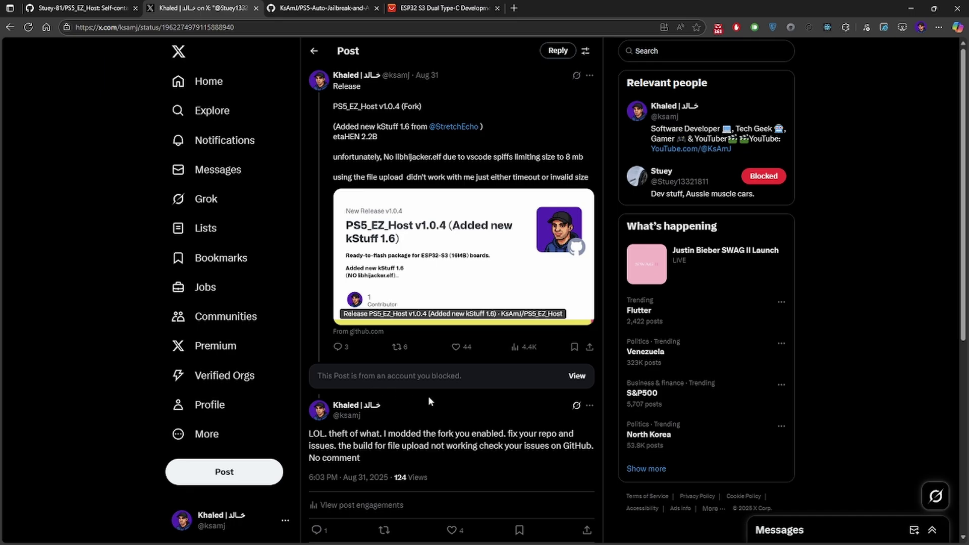
pyautogui.click(574, 382)
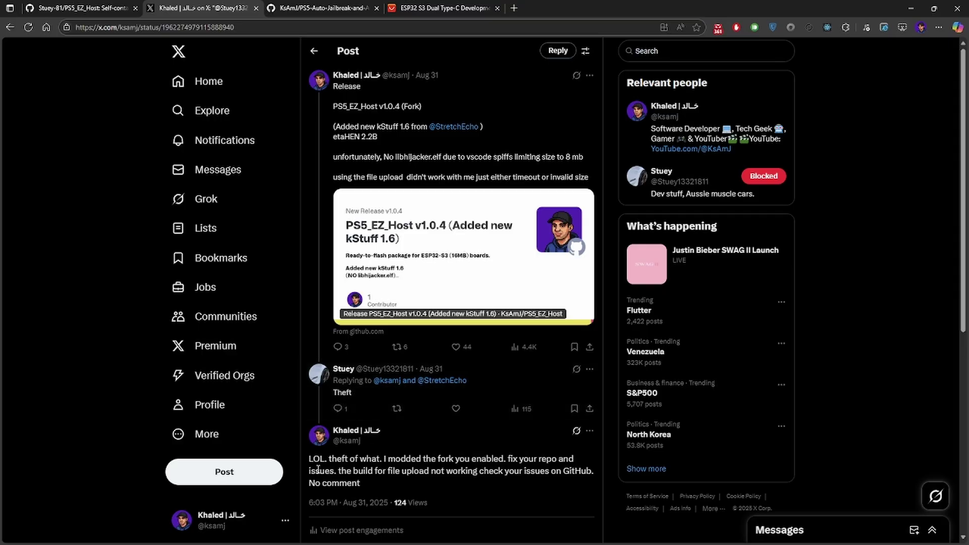
pyautogui.moveTo(309, 460); pyautogui.dragTo(549, 471)
pyautogui.click(547, 472)
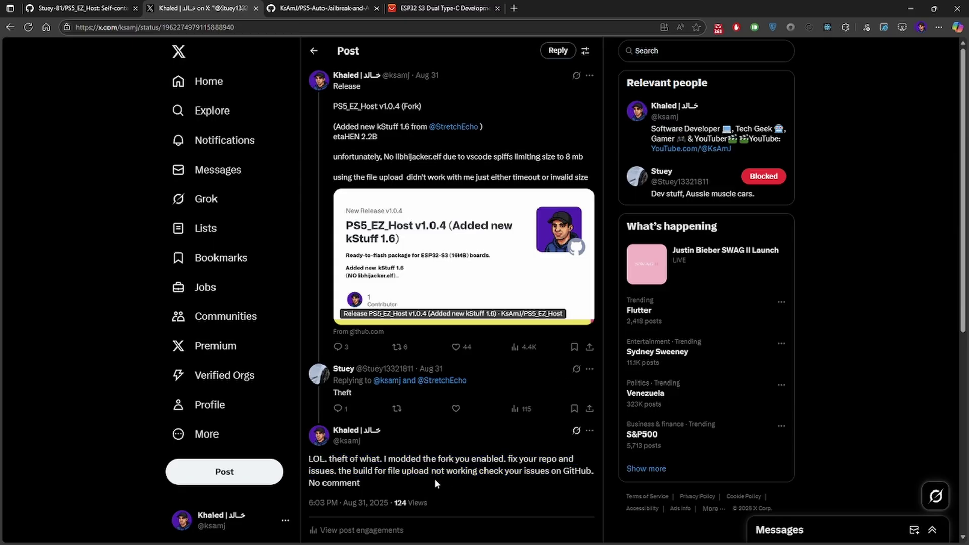
pyautogui.moveTo(452, 471); pyautogui.dragTo(547, 473)
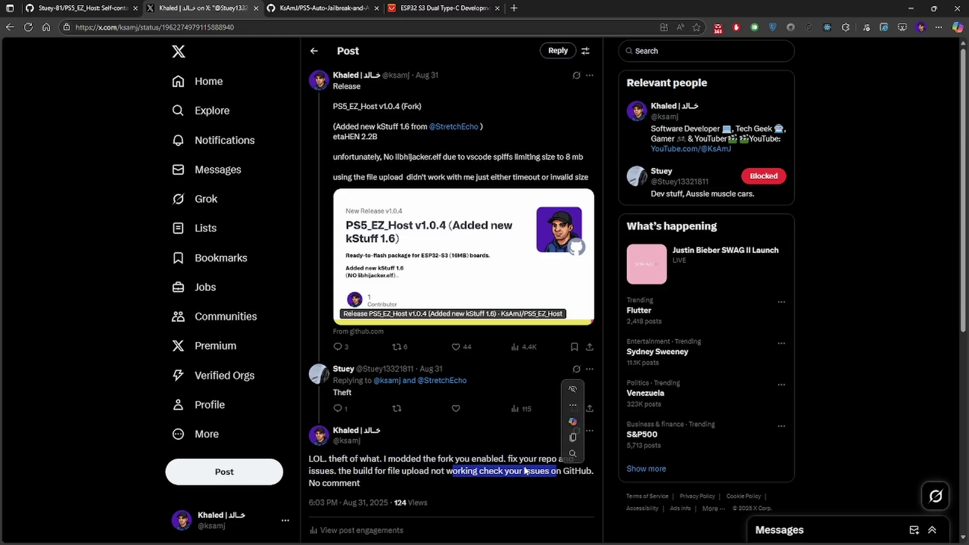
# Step: Open closed issue #2 in the original PS5_EZ_Host repository and check it against the X post
pyautogui.click(91, 7)
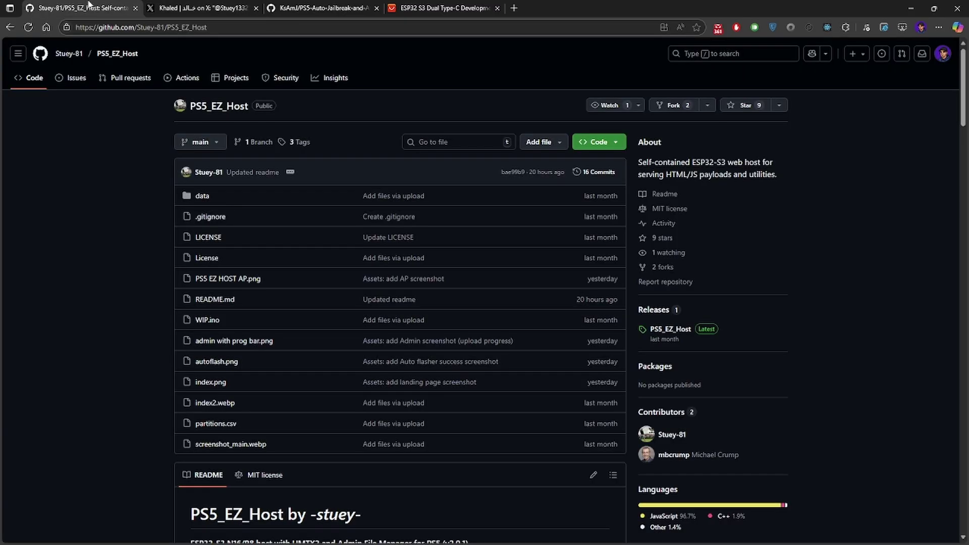
pyautogui.click(85, 83)
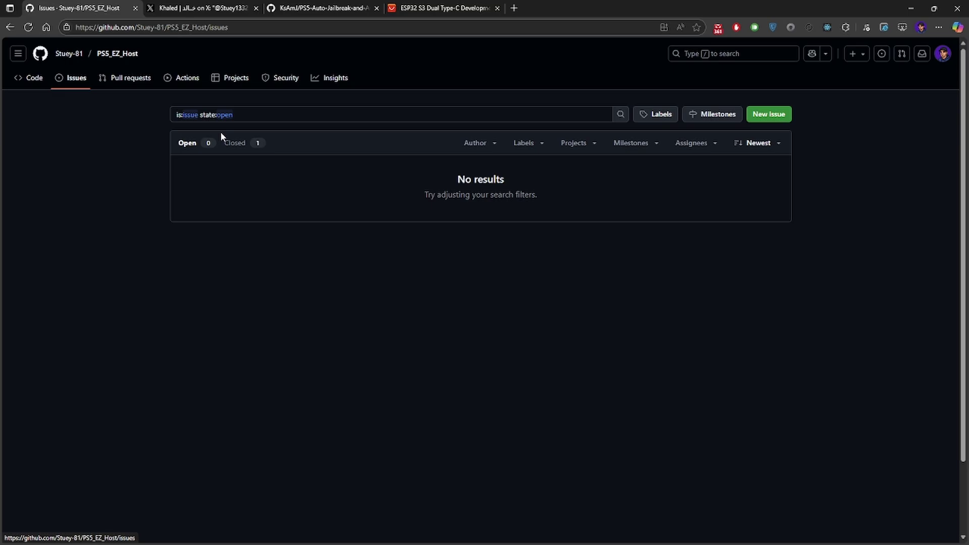
pyautogui.click(243, 146)
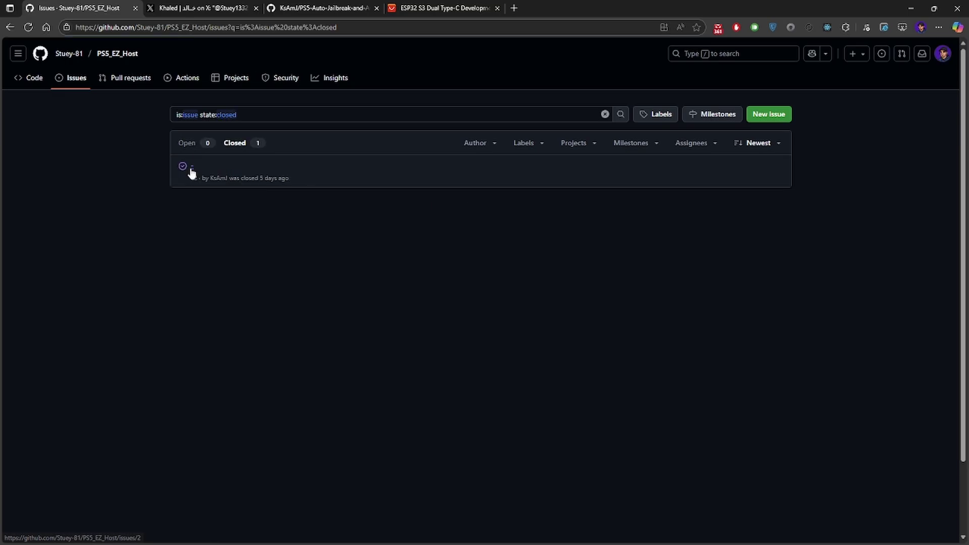
pyautogui.click(192, 167)
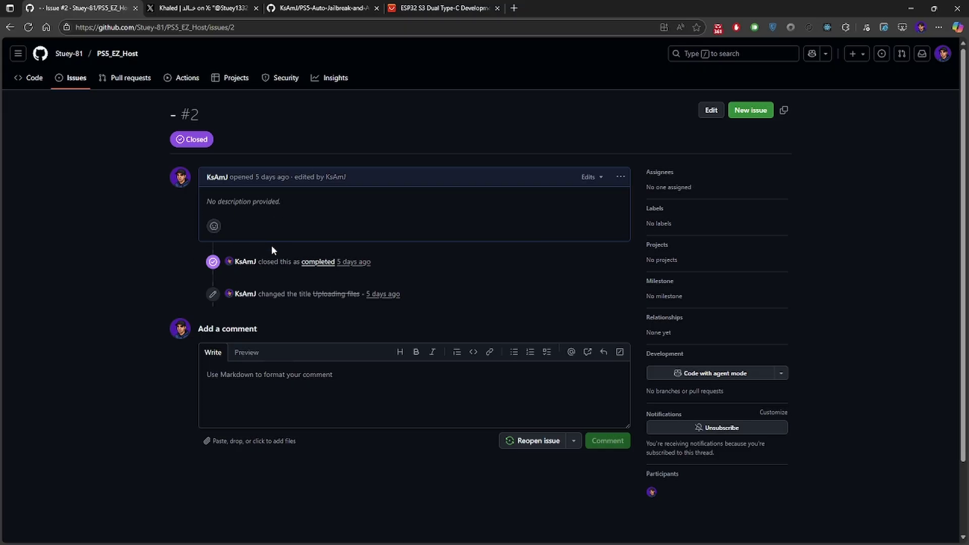
pyautogui.click(212, 11)
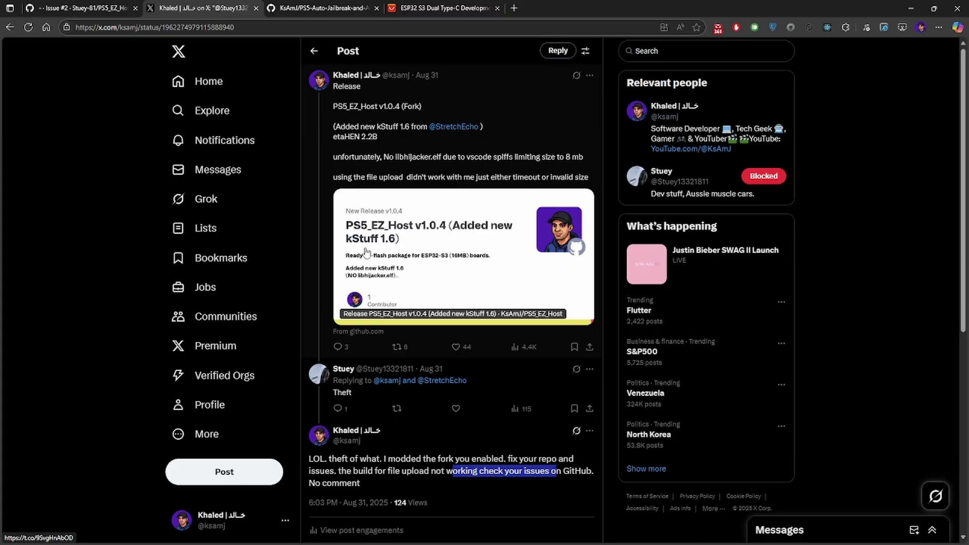
pyautogui.click(104, 11)
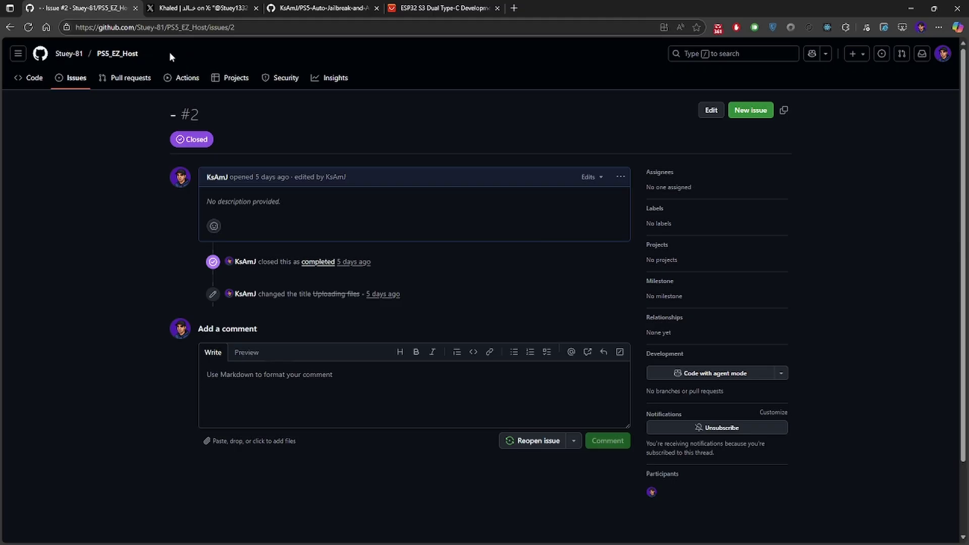
# Step: From the original PS5_EZ_Host repository, go to its existing fork and open the fork's latest release, EOS
pyautogui.click(101, 56)
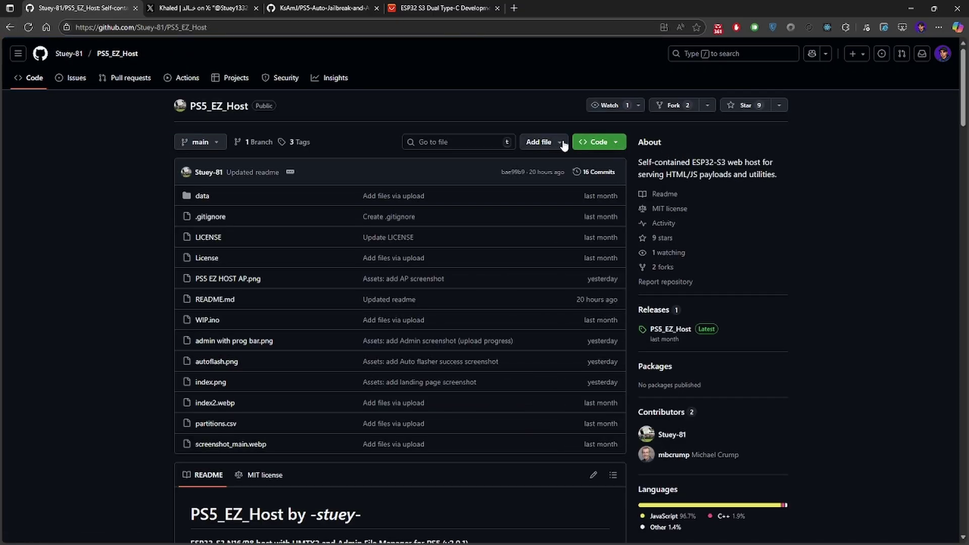
pyautogui.click(706, 105)
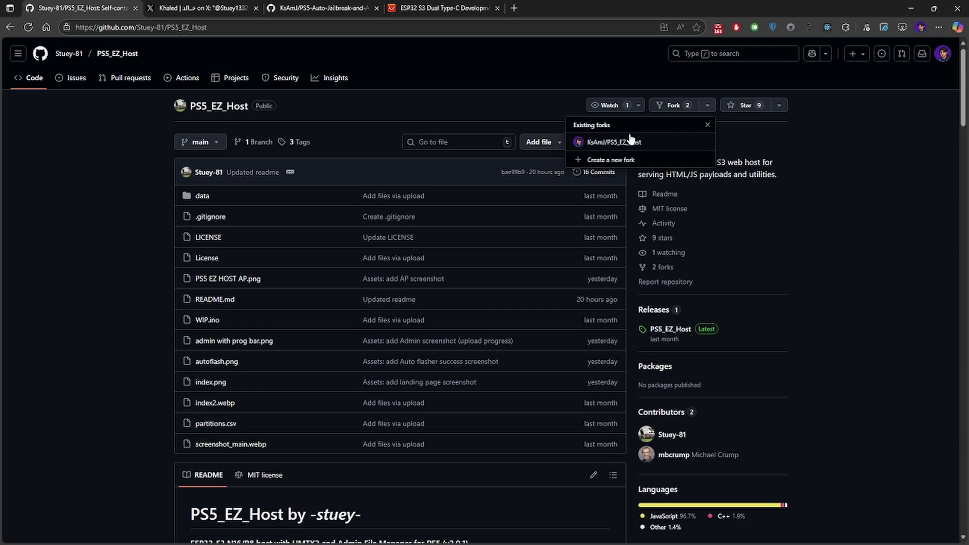
pyautogui.click(631, 141)
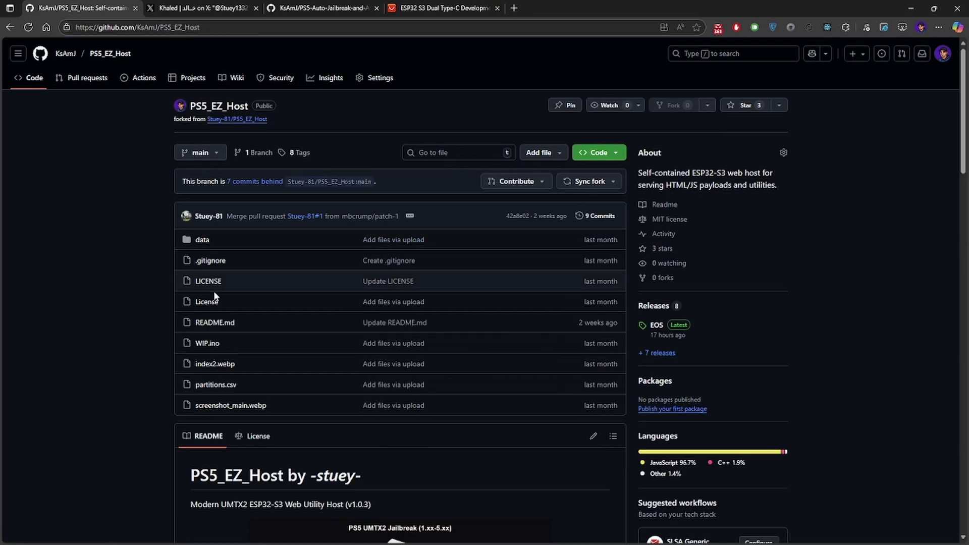
pyautogui.scroll(-2, 222, 293)
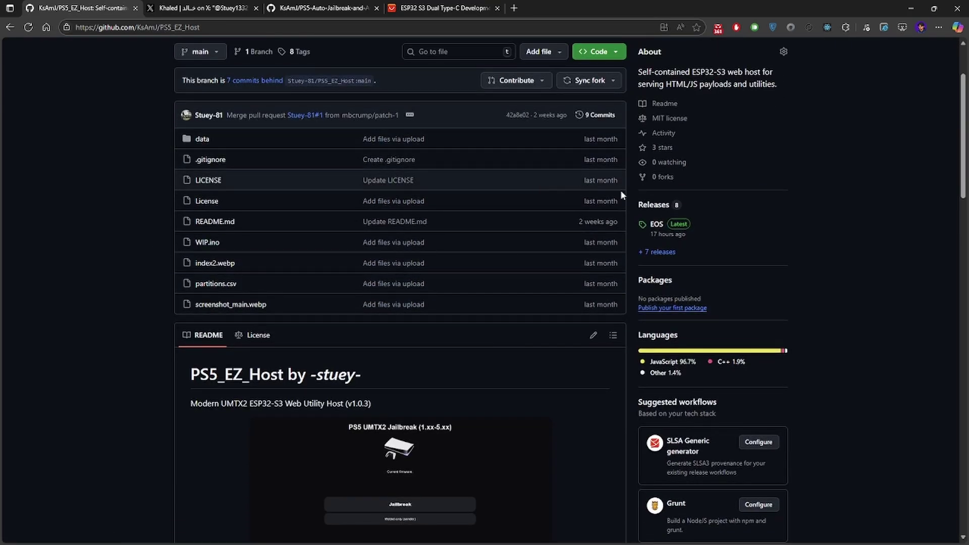
pyautogui.click(657, 226)
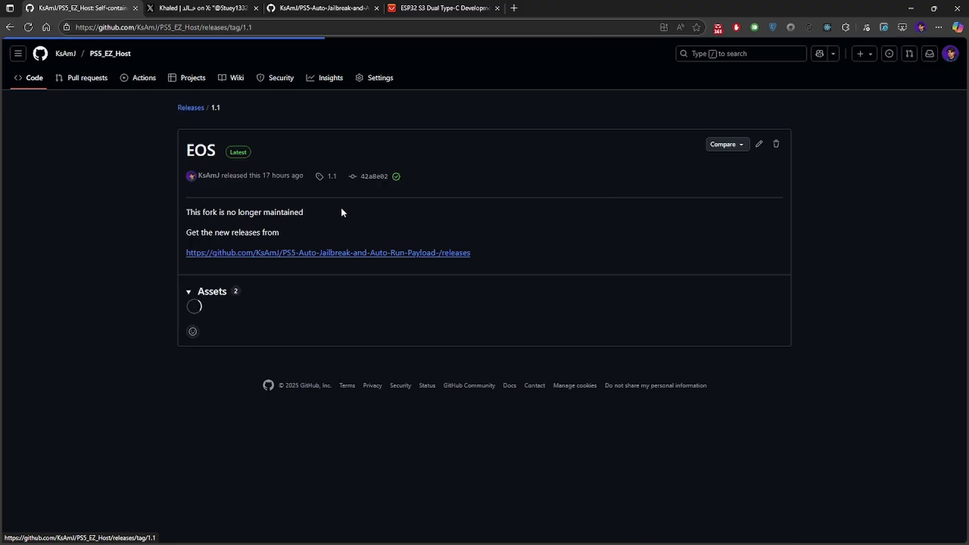
# Step: Look through all of the fork's releases and follow the v1.0.4x entry's link to the PS5-Auto-Jailbreak-and-Auto-Run-Payload- releases
pyautogui.click(190, 108)
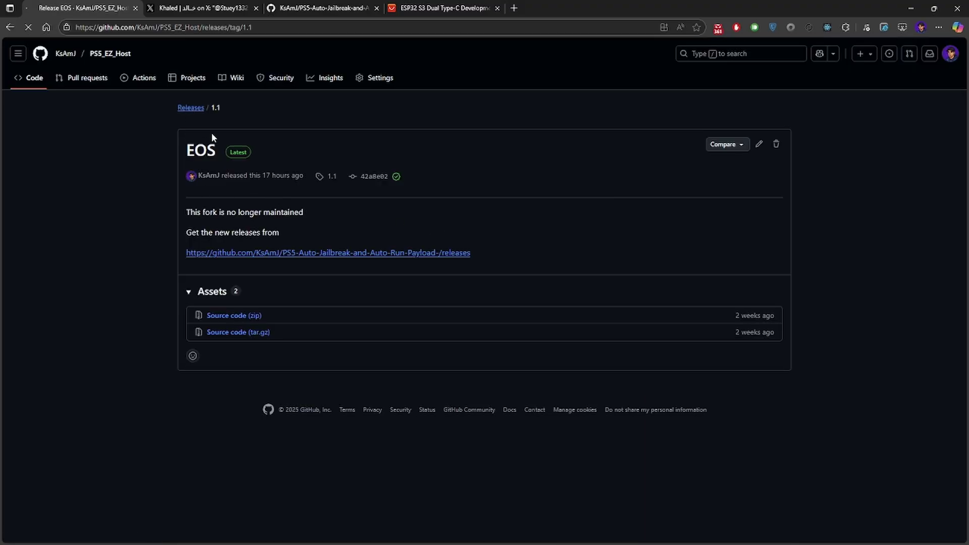
pyautogui.scroll(-10, 335, 210)
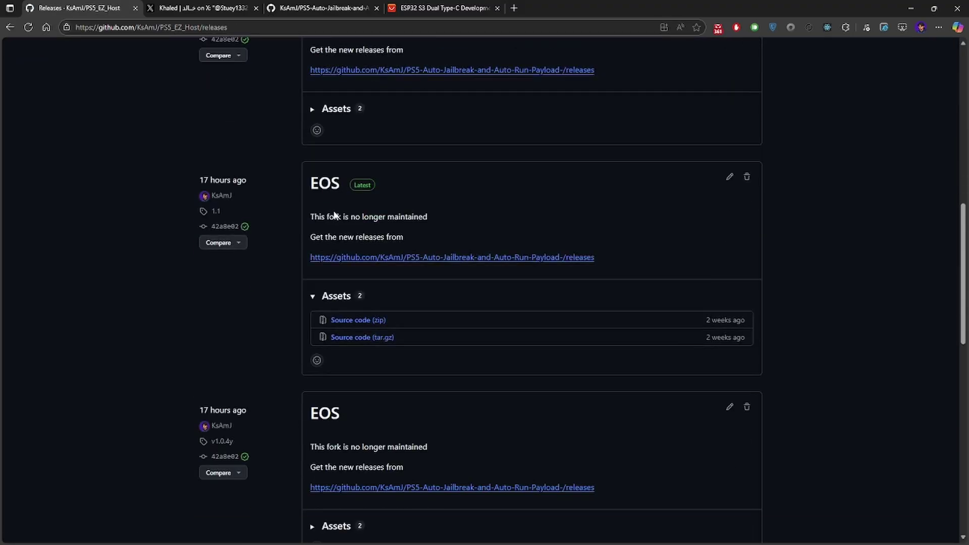
pyautogui.scroll(-8, 334, 214)
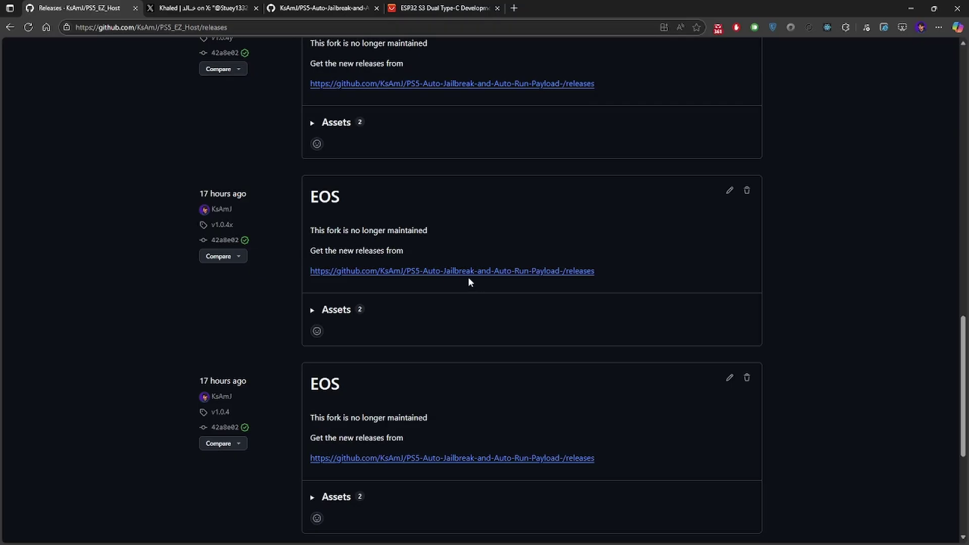
pyautogui.click(445, 276)
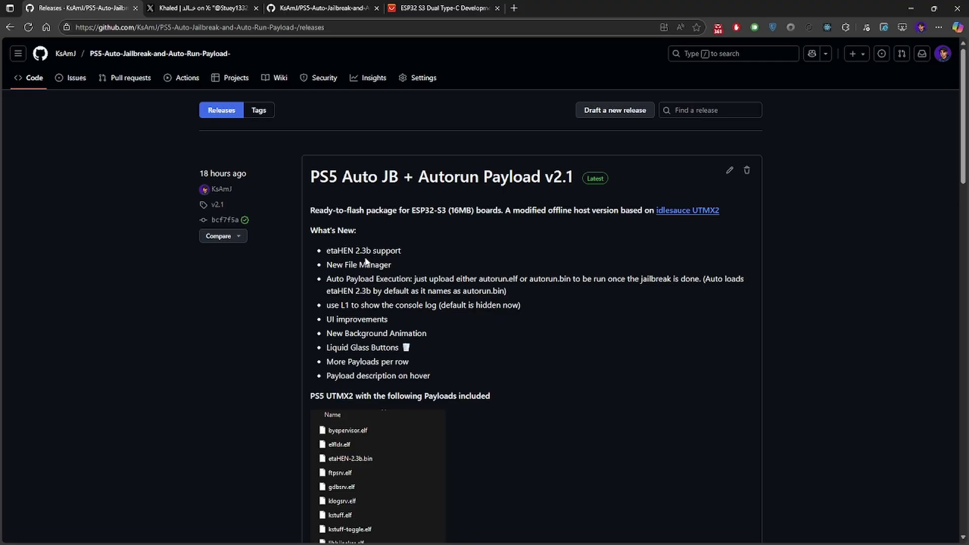
# Step: Return to the original PS5_EZ_Host repository, open its latest release, v2.0.1, and highlight the note about NodeMCU and Python
pyautogui.click(11, 27)
pyautogui.click(10, 27)
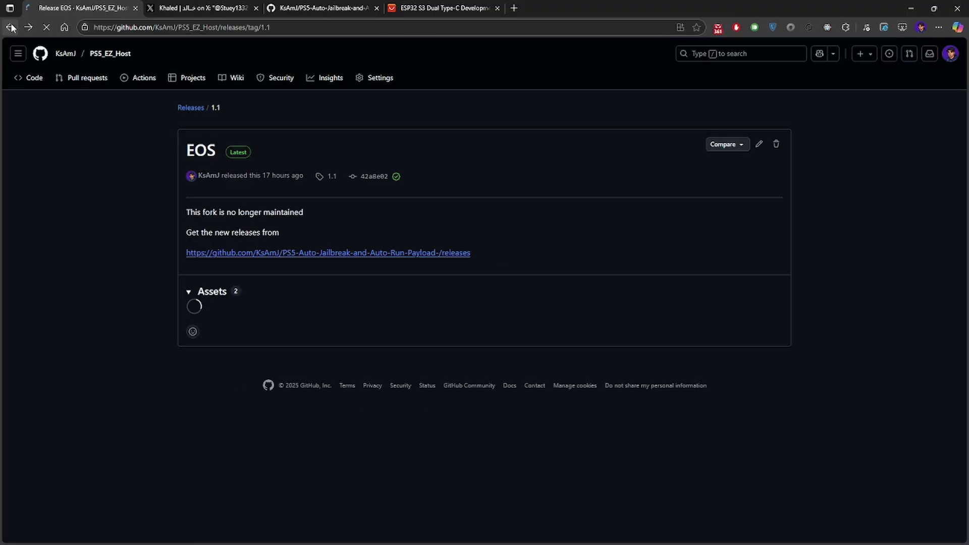
pyautogui.click(11, 27)
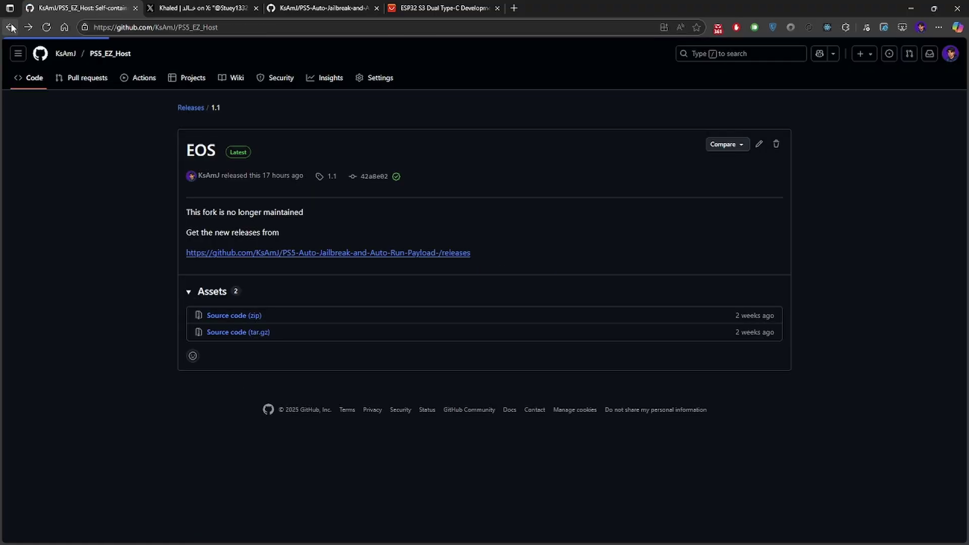
pyautogui.click(239, 112)
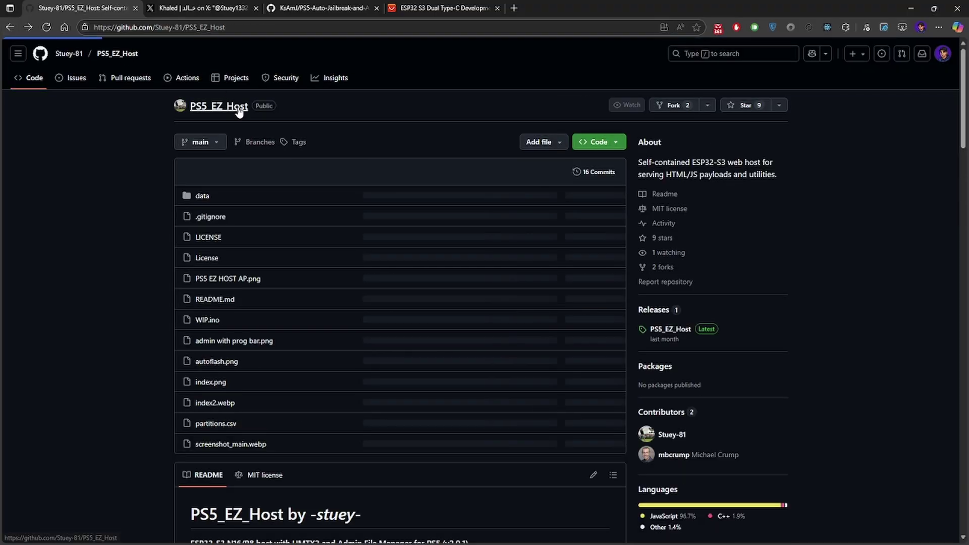
pyautogui.click(686, 330)
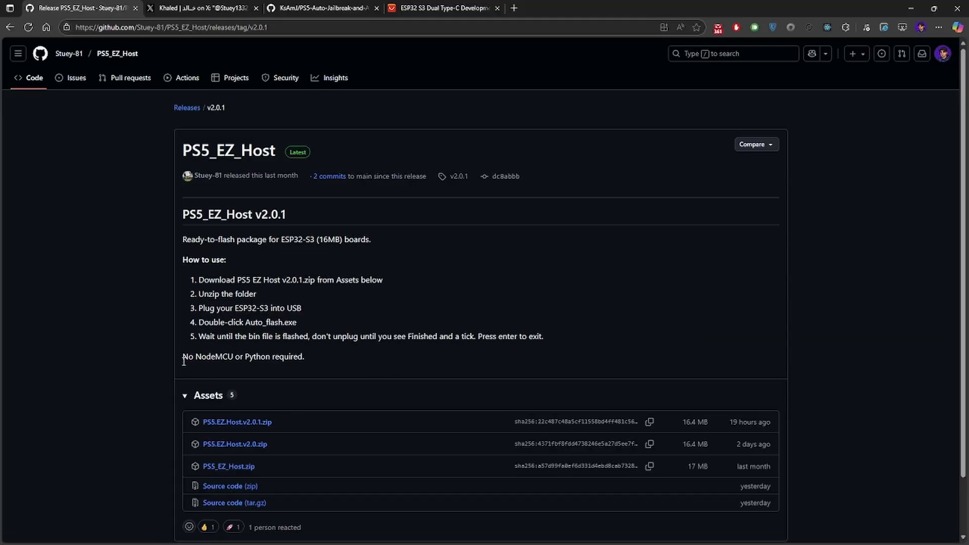
pyautogui.moveTo(183, 358); pyautogui.dragTo(233, 362)
pyautogui.moveTo(201, 358); pyautogui.dragTo(253, 358)
pyautogui.click(252, 358)
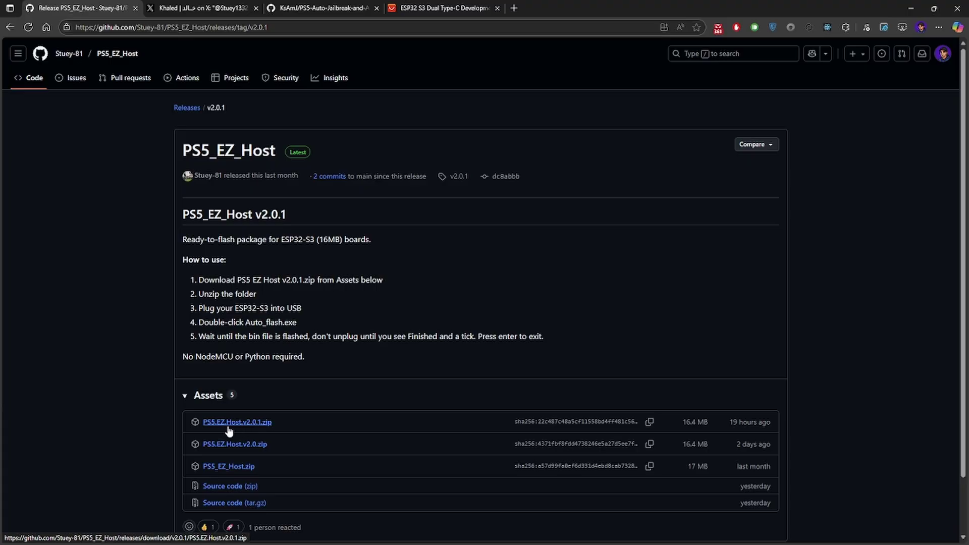
# Step: Try to download PS5.EZ.Host.v2.0.1.zip from the release assets, choosing where to save it
pyautogui.click(238, 423)
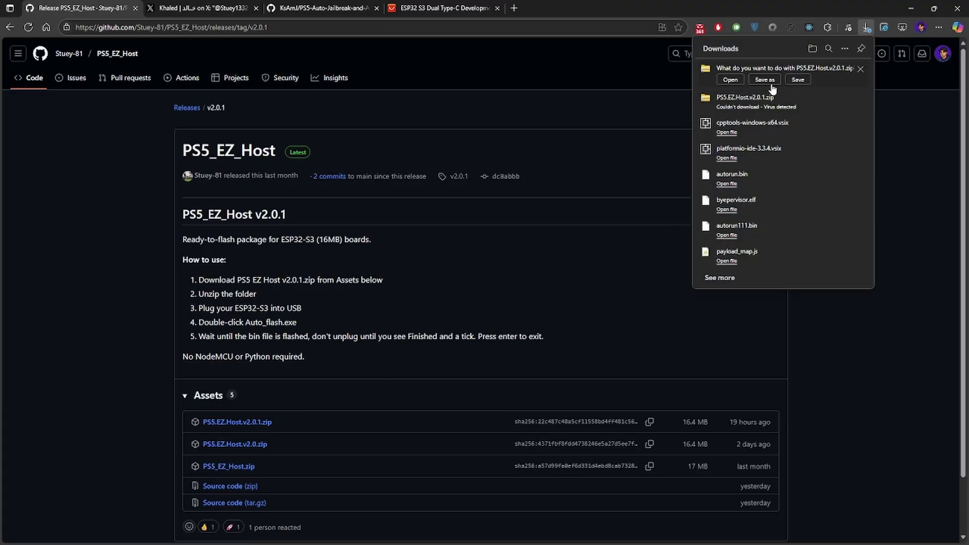
pyautogui.click(770, 82)
pyautogui.click(884, 280)
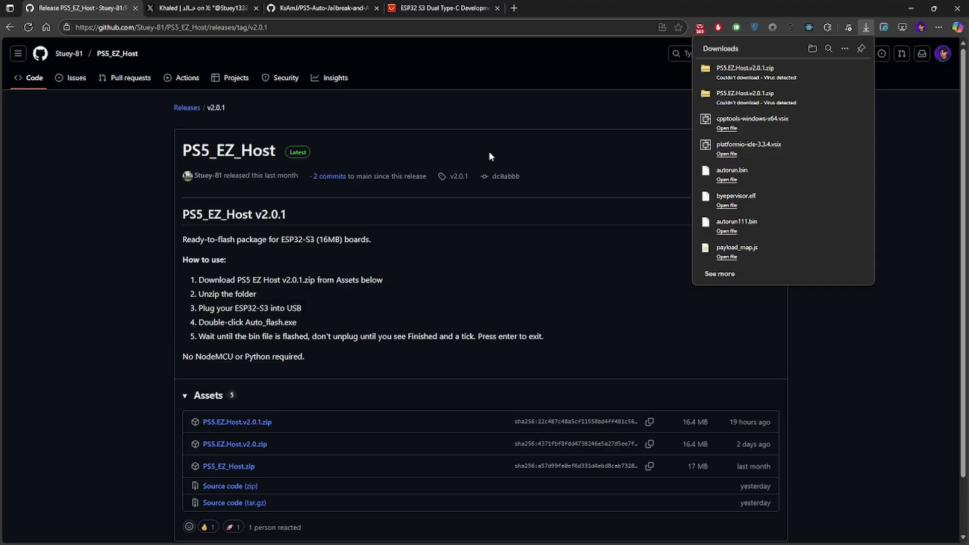
# Step: Switch to the PS5-Auto-Jailbreak-and-Auto-Run-Payload- repository and open its PS5 Auto JB + Autorun Payload v2.1 release
pyautogui.click(324, 14)
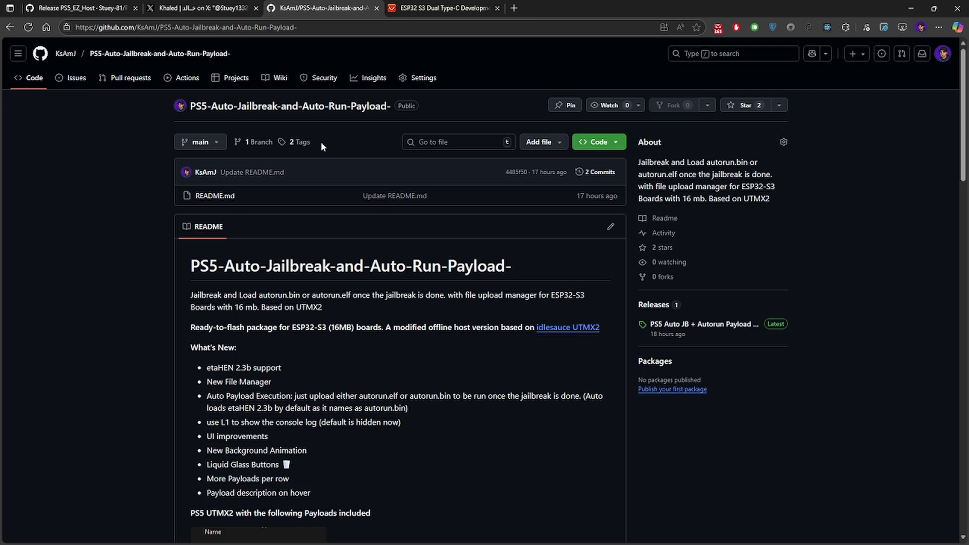
pyautogui.scroll(-1, 317, 186)
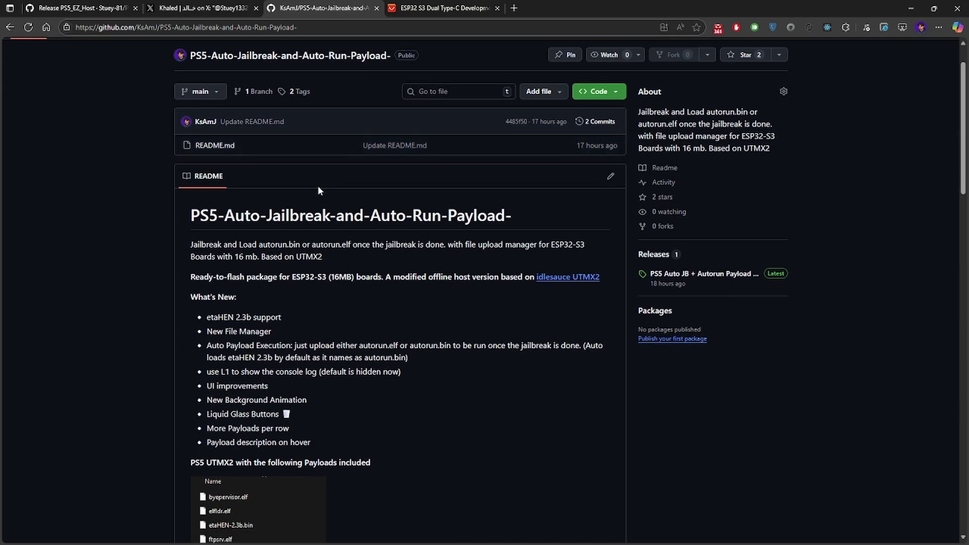
pyautogui.scroll(1, 417, 187)
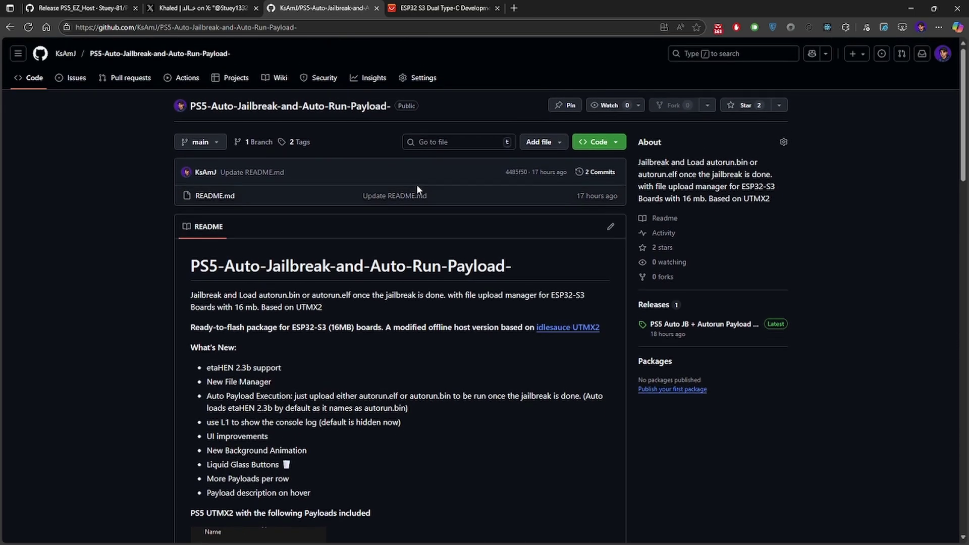
pyautogui.click(679, 330)
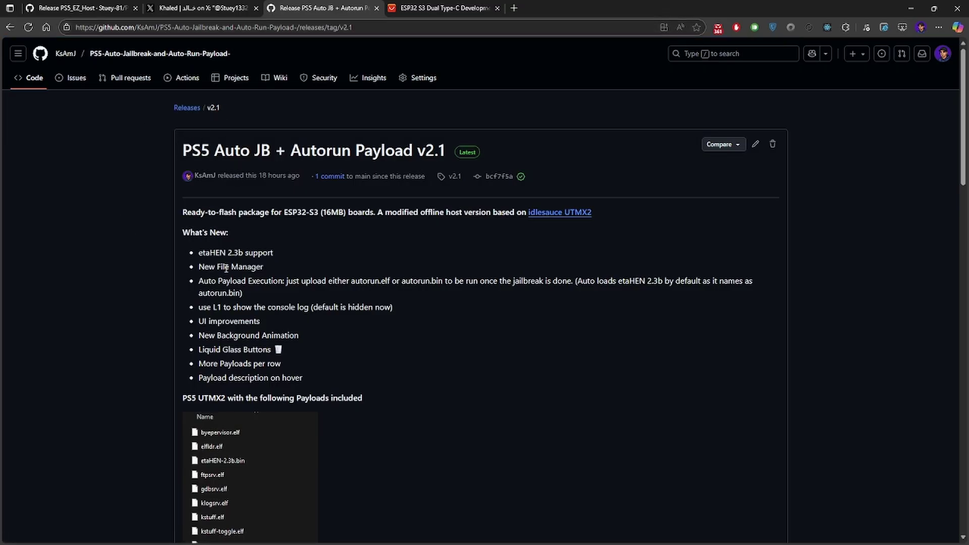
# Step: Highlight the etaHEN 2.3b support and New File Manager entries in the v2.1 release's What's New list
pyautogui.moveTo(203, 252); pyautogui.dragTo(257, 255)
pyautogui.moveTo(198, 267); pyautogui.dragTo(262, 268)
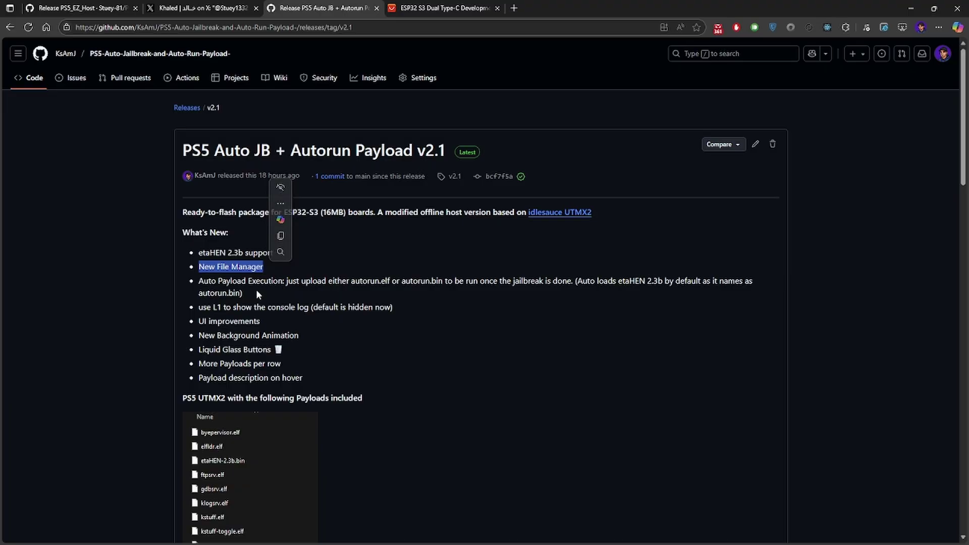
pyautogui.click(240, 293)
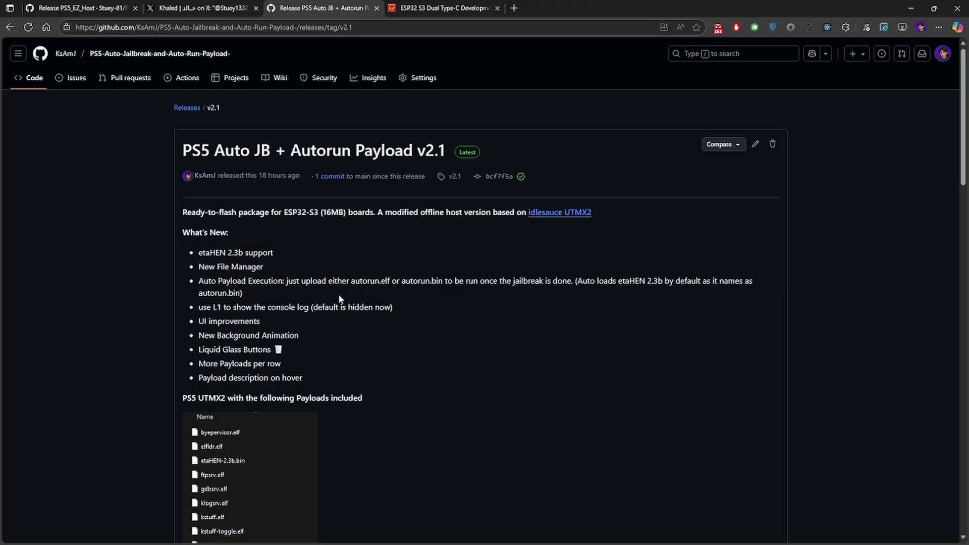
# Step: Highlight the autorun file names and the default etaHEN 2.3b loading in the Auto Payload Execution note
pyautogui.moveTo(352, 282); pyautogui.dragTo(444, 282)
pyautogui.click(383, 280)
pyautogui.moveTo(579, 282); pyautogui.dragTo(665, 284)
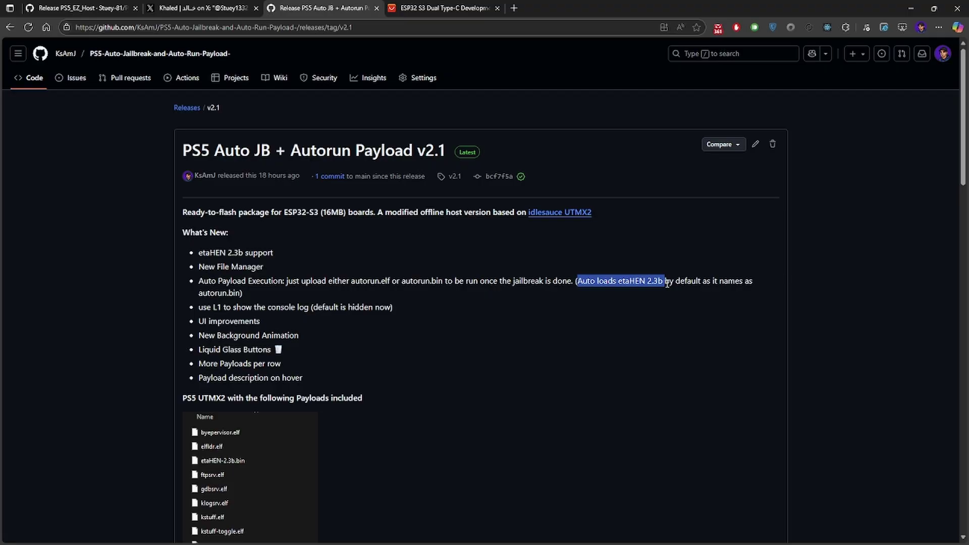
pyautogui.click(338, 318)
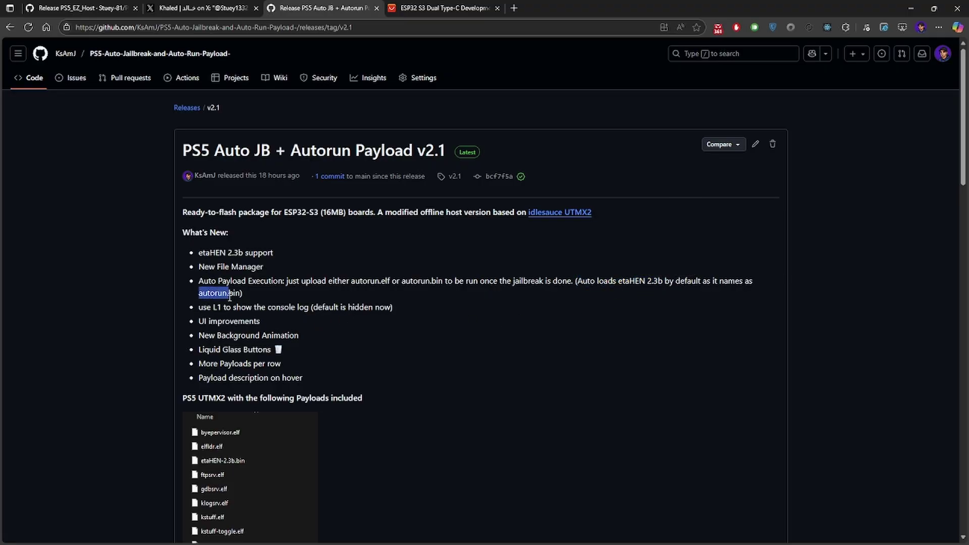
pyautogui.moveTo(229, 295); pyautogui.dragTo(242, 302)
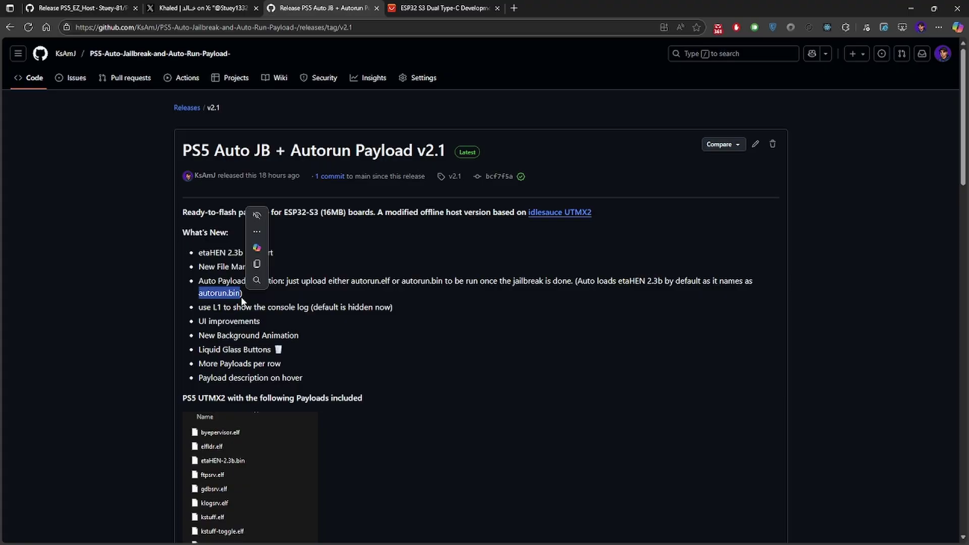
# Step: Highlight the L1 console log entry and its hidden-by-default note in the v2.1 release's What's New list
pyautogui.click(176, 302)
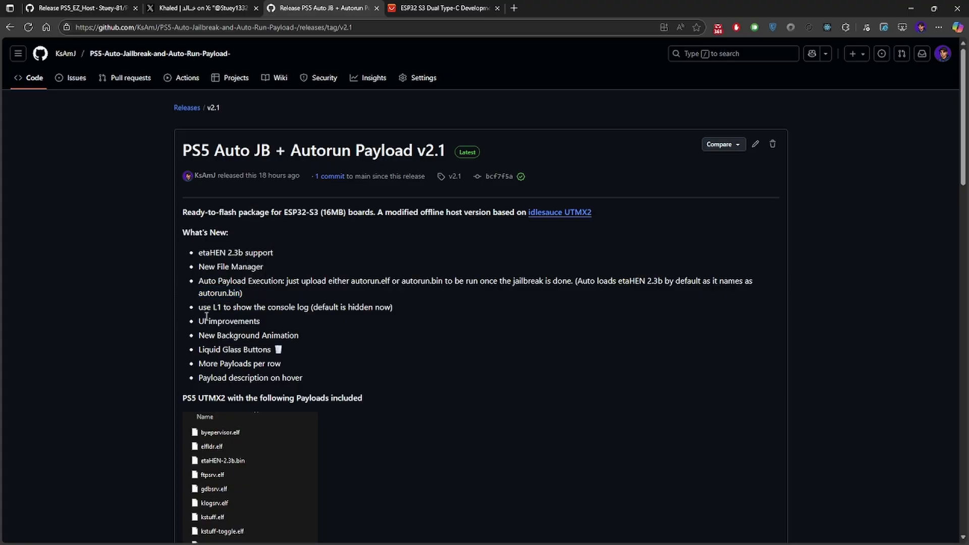
pyautogui.moveTo(212, 306); pyautogui.dragTo(221, 307)
pyautogui.moveTo(322, 306); pyautogui.dragTo(379, 307)
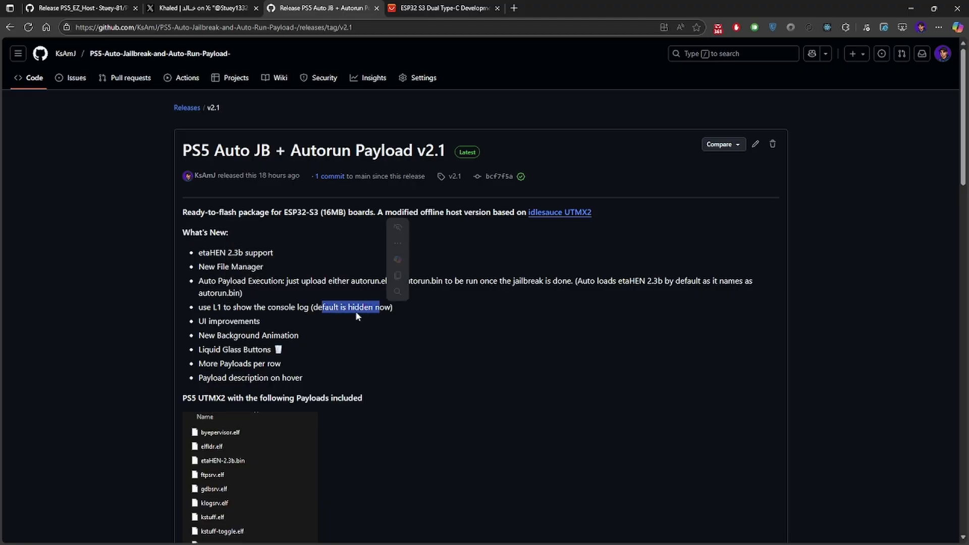
# Step: Highlight the New Background Animation entry in the What's New list
pyautogui.click(298, 323)
pyautogui.moveTo(208, 335); pyautogui.dragTo(269, 333)
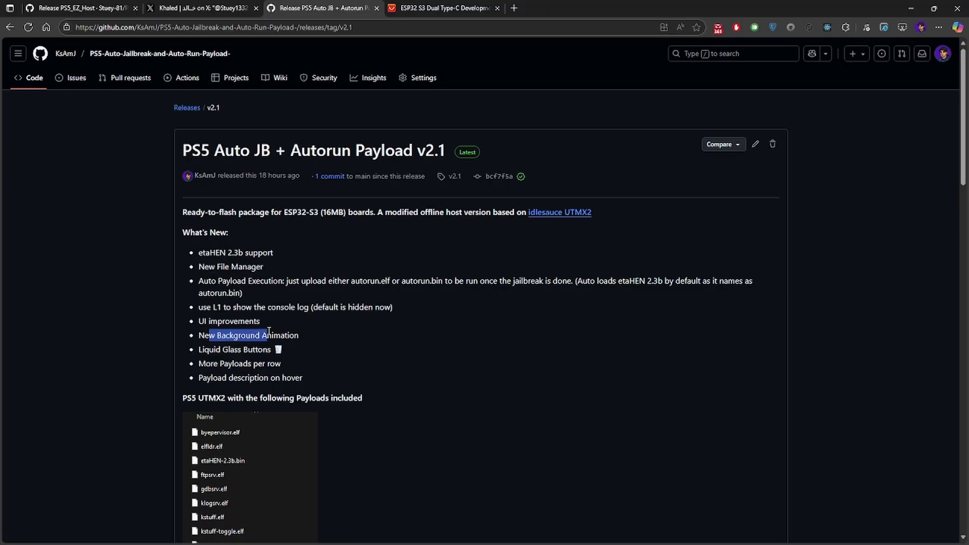
pyautogui.click(192, 346)
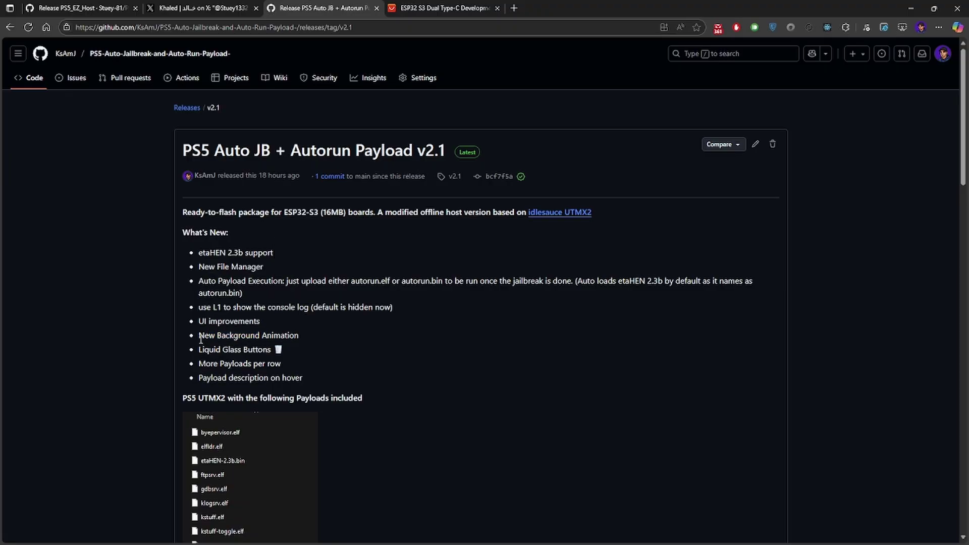
pyautogui.moveTo(199, 337); pyautogui.dragTo(282, 342)
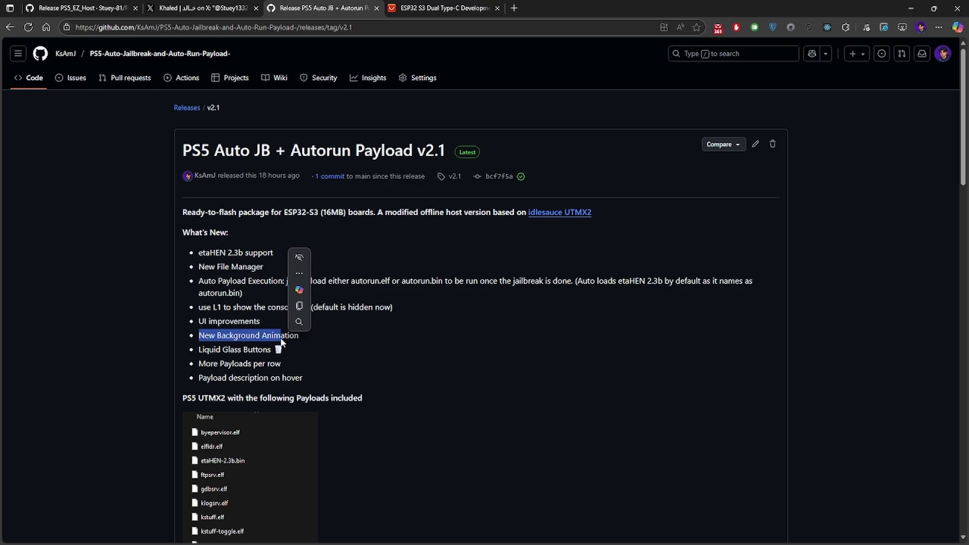
# Step: Highlight the More Payloads per row and Payload description on hover entries in the What's New list
pyautogui.moveTo(214, 350); pyautogui.dragTo(275, 372)
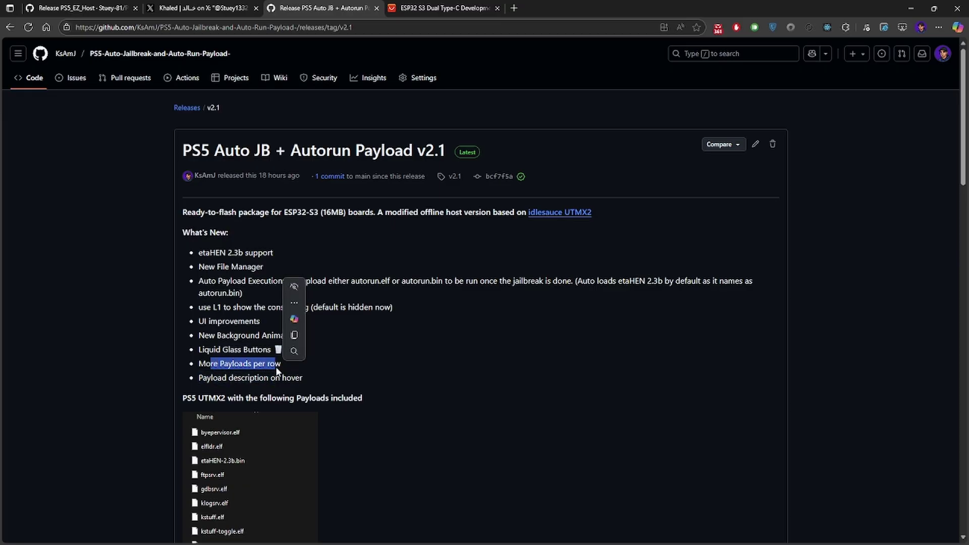
pyautogui.moveTo(207, 378); pyautogui.dragTo(278, 382)
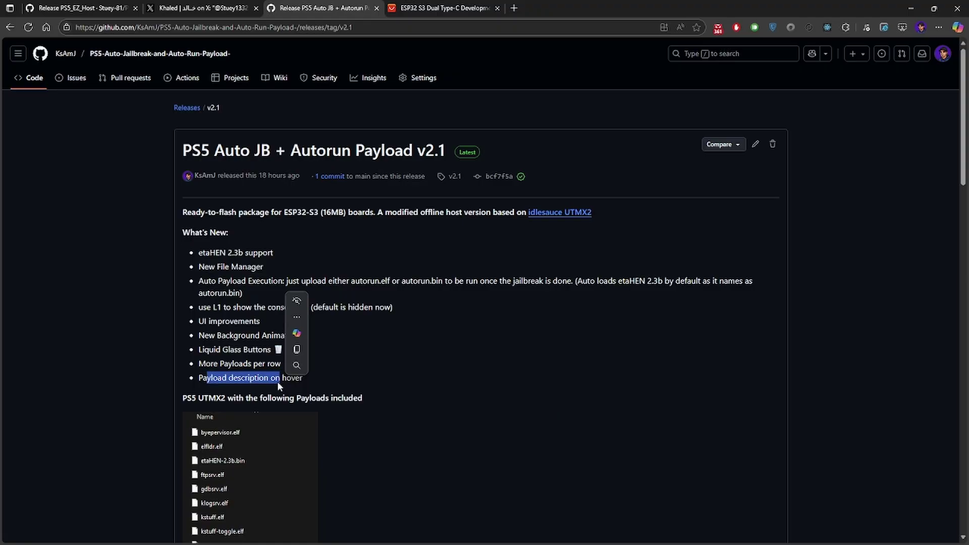
pyautogui.click(194, 377)
# Step: Examine the included payloads list and the Host Admin page preview in the v2.1 release notes
pyautogui.scroll(-4, 193, 377)
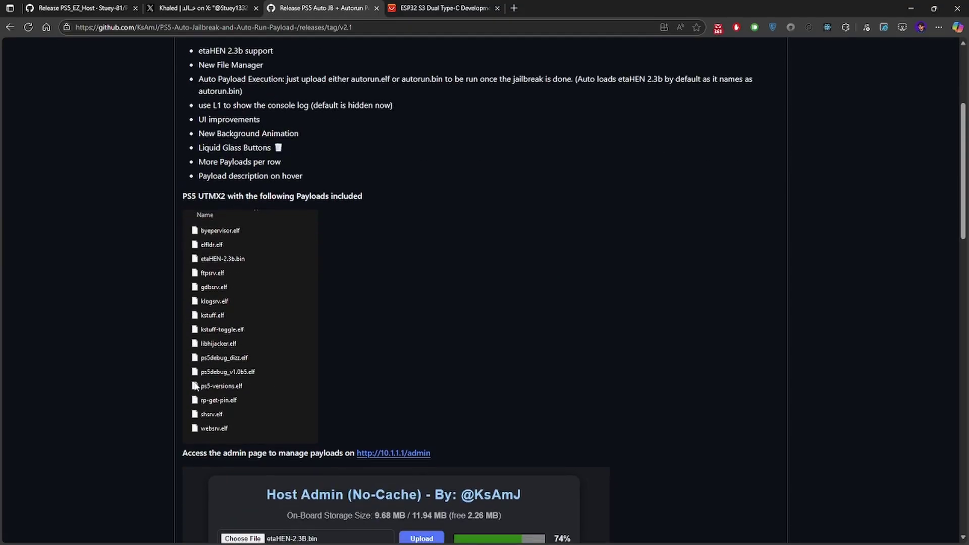
pyautogui.scroll(-2, 194, 387)
pyautogui.scroll(-3, 200, 388)
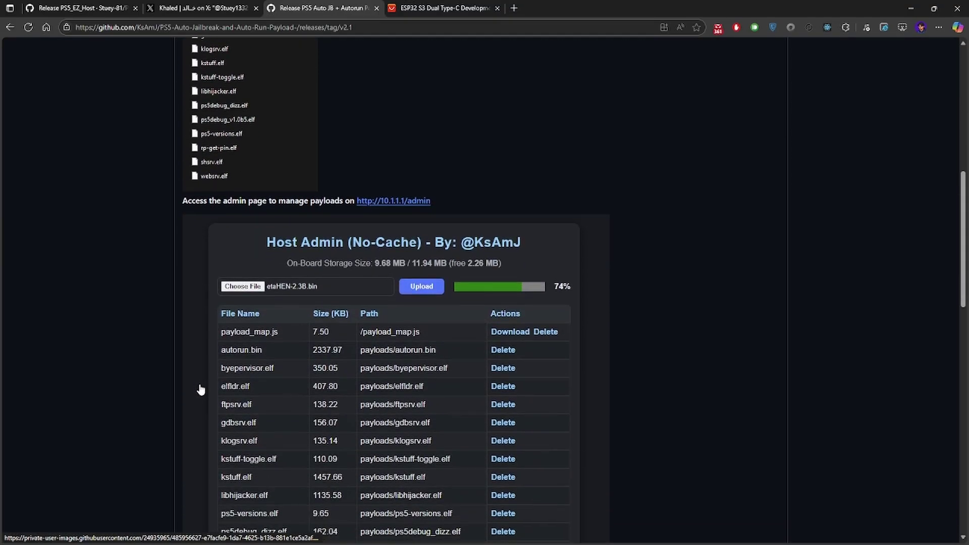
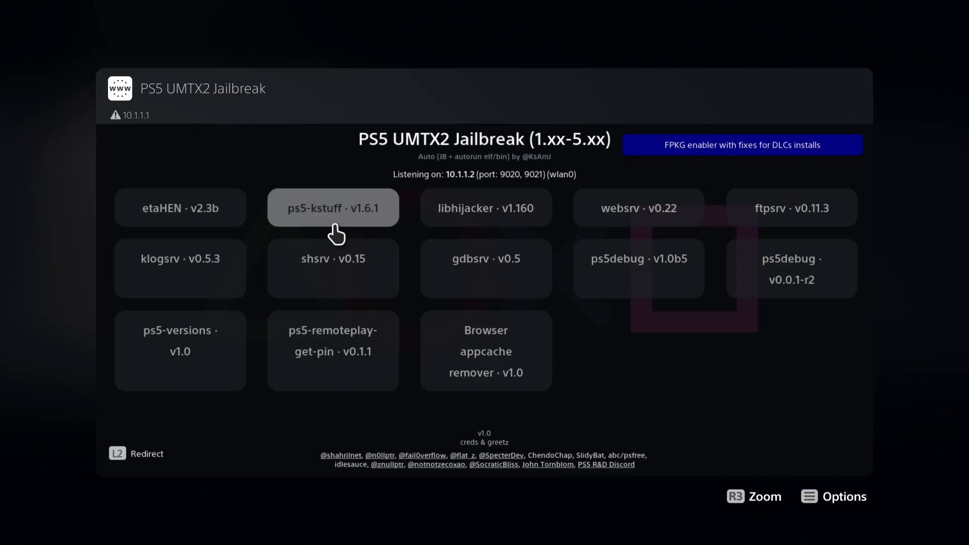
pyautogui.press('L2')
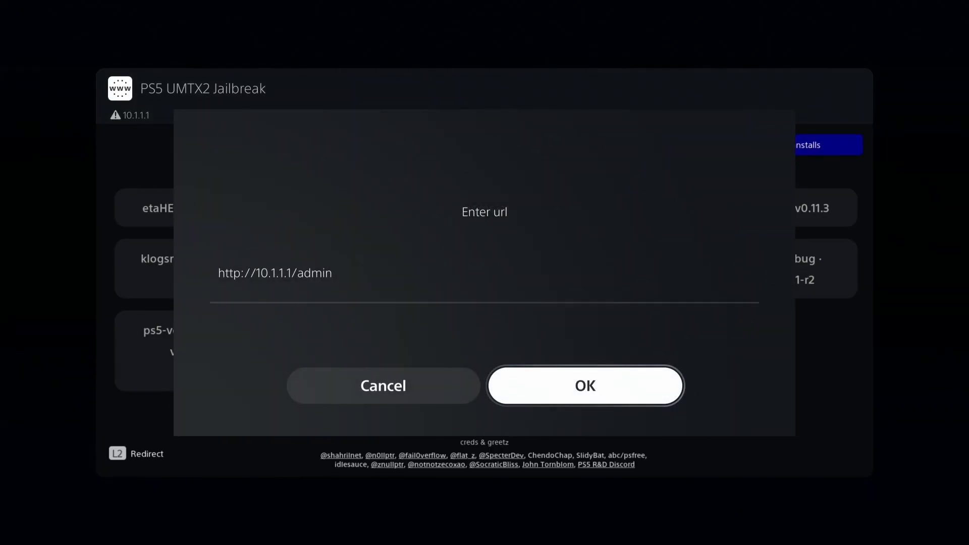
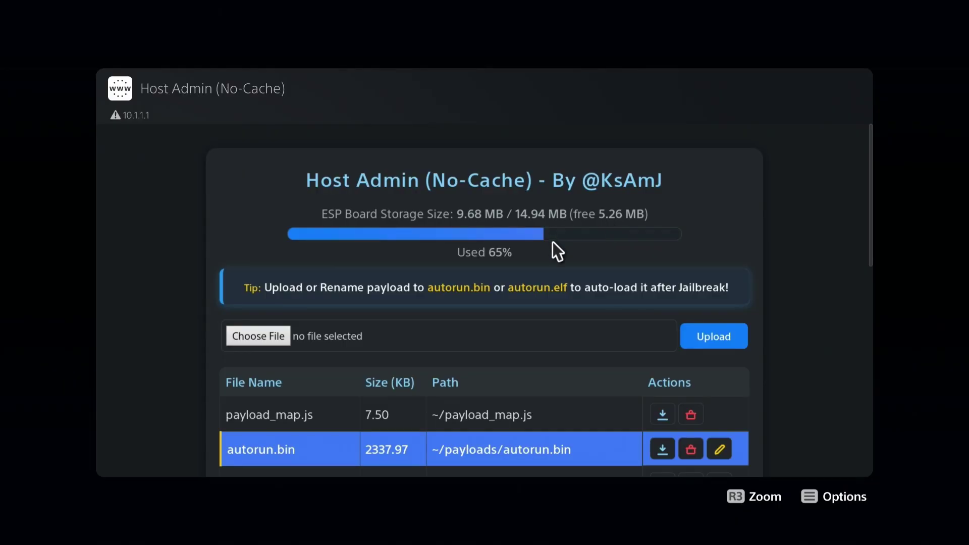
pyautogui.scroll(-1, 553, 242)
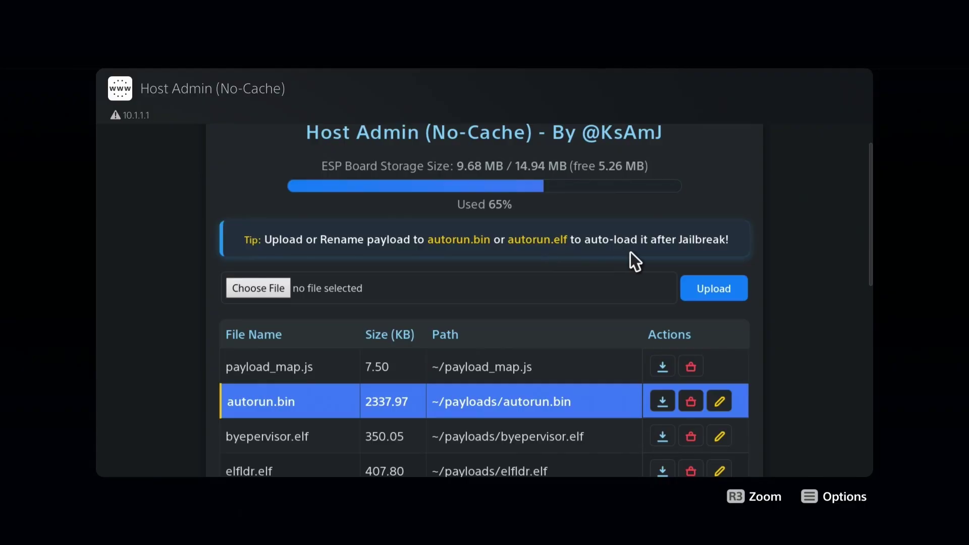
pyautogui.scroll(-3, 684, 251)
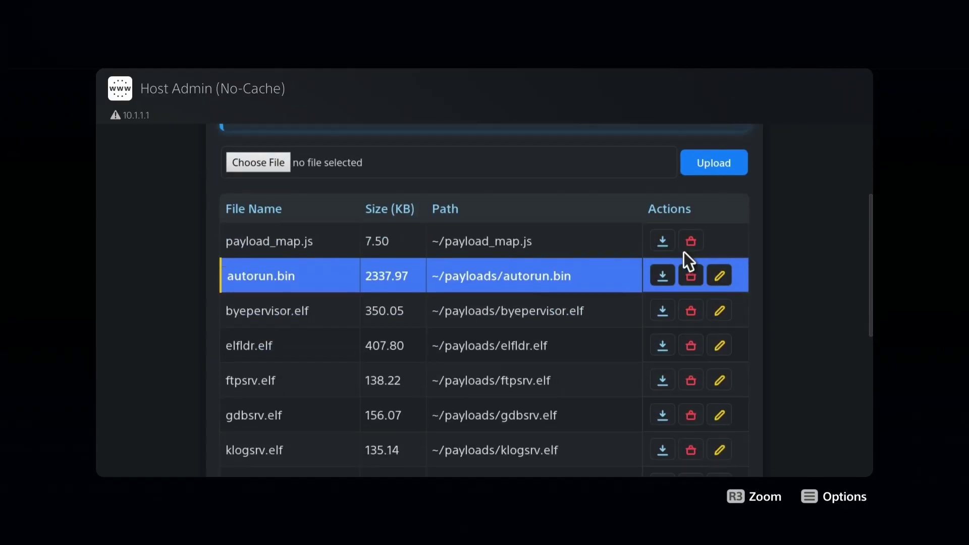
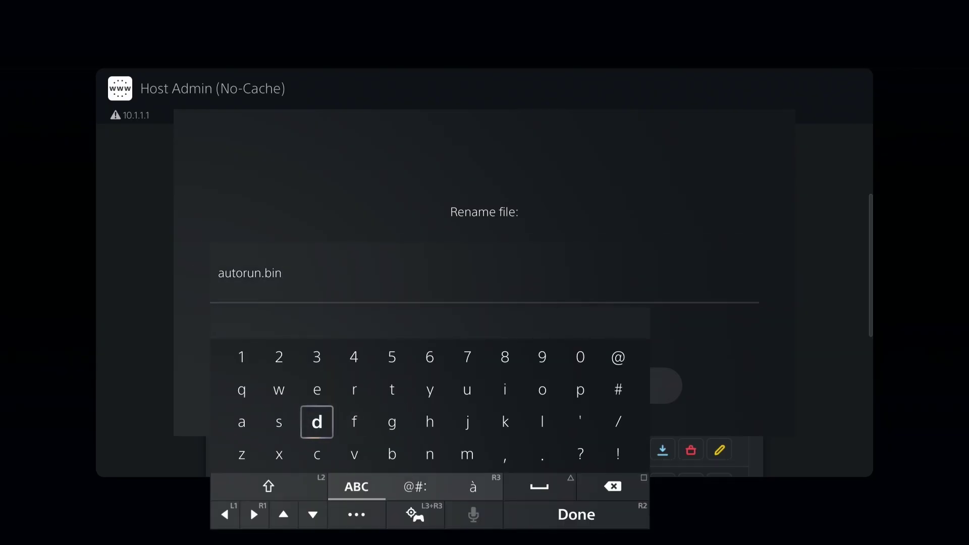
# Step: Place the text cursor directly before the .bin extension in the rename prompt for autorun.bin
pyautogui.press('Down')
pyautogui.press('Down')
pyautogui.press('Down')
pyautogui.press('Left')
pyautogui.press('Left')
pyautogui.press('Left')
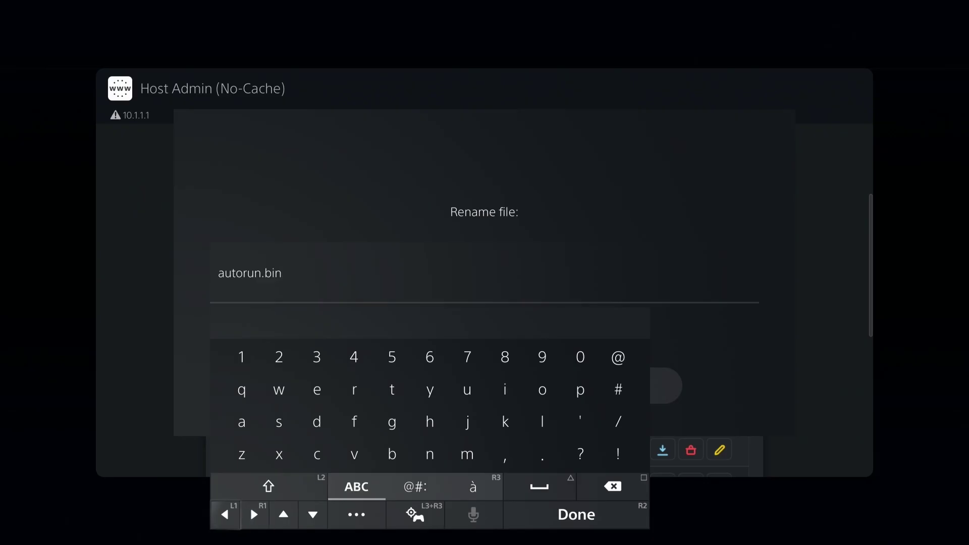
pyautogui.press('Return')
pyautogui.press('Return')
pyautogui.press('Return')
pyautogui.press('Return')
pyautogui.press('Up')
pyautogui.press('Up')
pyautogui.press('Up')
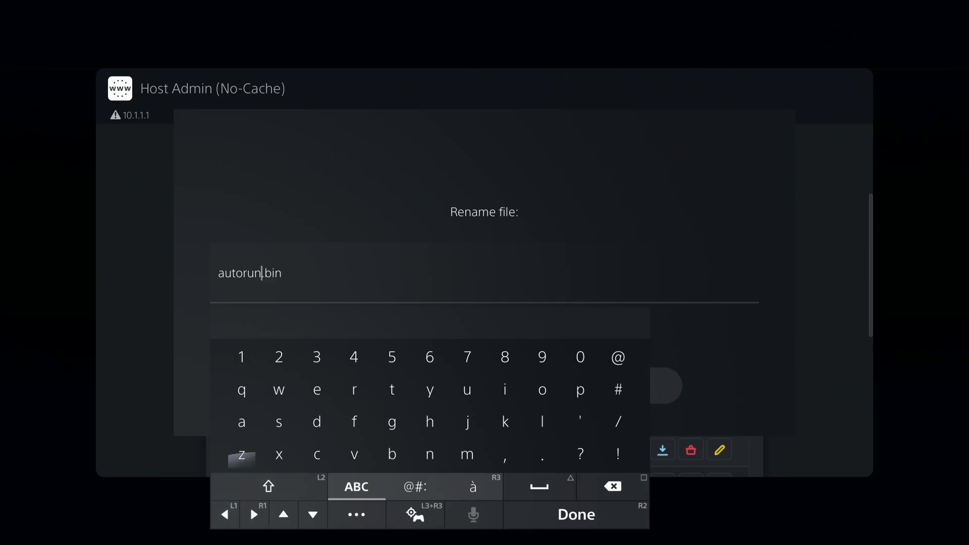
pyautogui.press('Right')
pyautogui.press('Right')
pyautogui.press('Return')
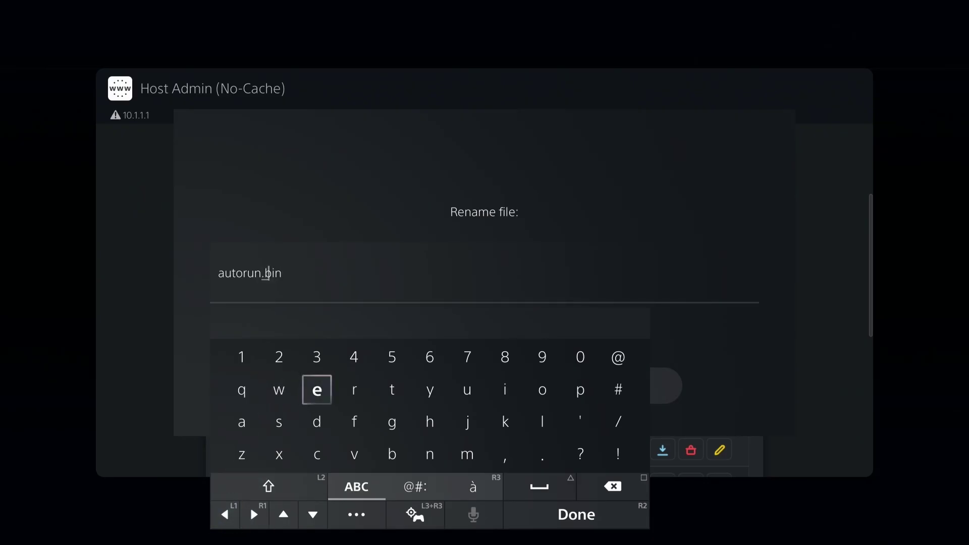
pyautogui.press('Right')
pyautogui.press('Right')
pyautogui.press('Return')
pyautogui.press('Left')
pyautogui.press('Left')
pyautogui.press('Left')
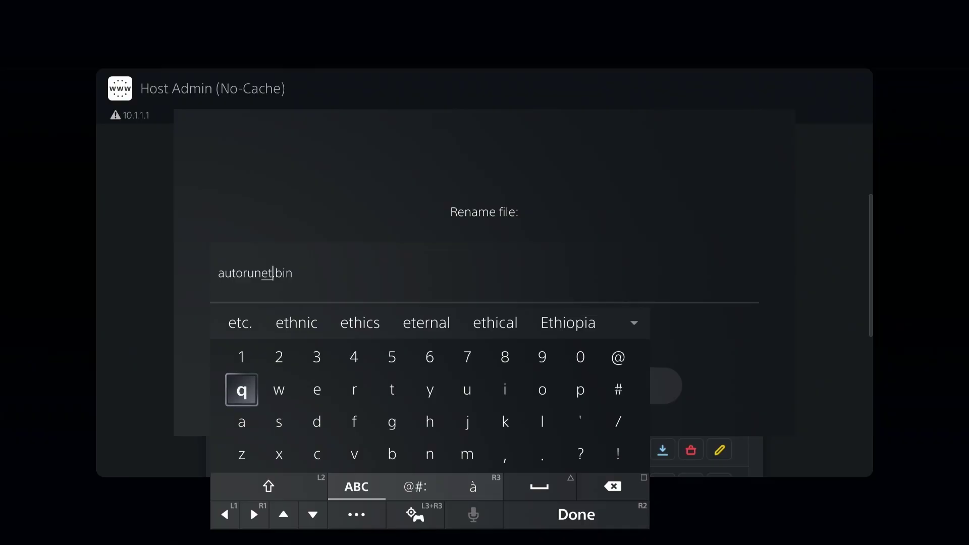
# Step: Clear the name before the .bin extension and rename the autorun.bin payload as E.bin
pyautogui.press('BackSpace')
pyautogui.press('BackSpace')
pyautogui.press('BackSpace')
pyautogui.press('BackSpace')
pyautogui.press('BackSpace')
pyautogui.press('BackSpace')
pyautogui.press('BackSpace')
pyautogui.press('BackSpace')
pyautogui.press('BackSpace')
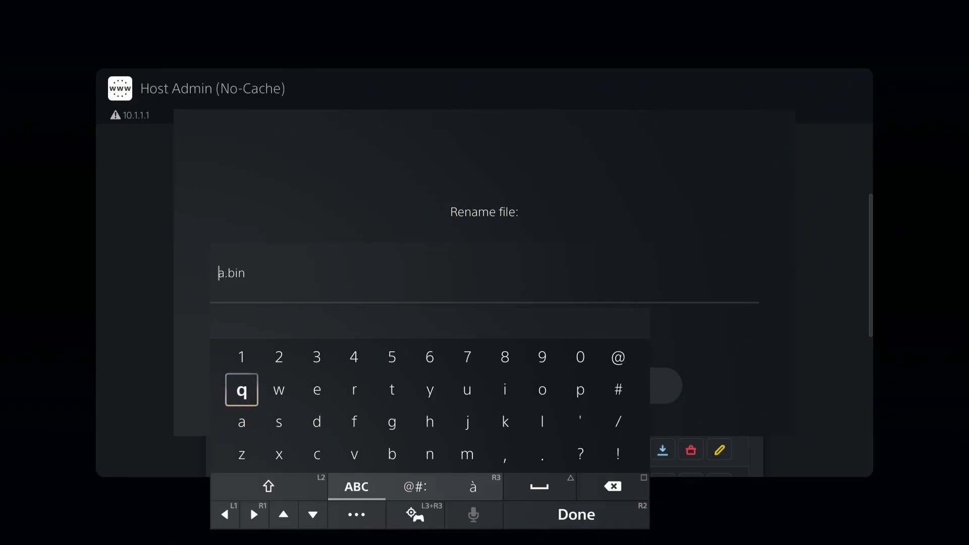
pyautogui.press('Right')
pyautogui.press('Right')
pyautogui.press('Right')
pyautogui.press('Left')
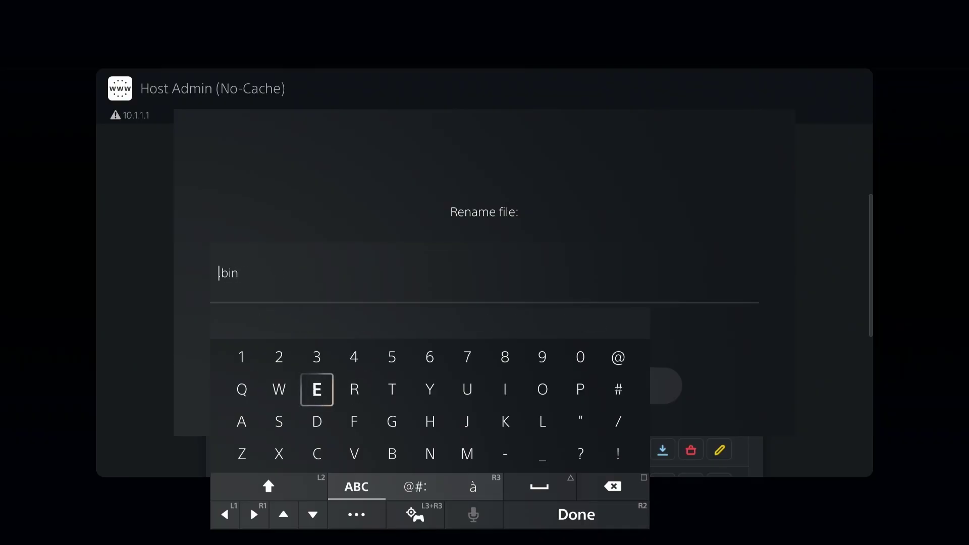
pyautogui.press('Down')
pyautogui.press('Up')
pyautogui.write('E')
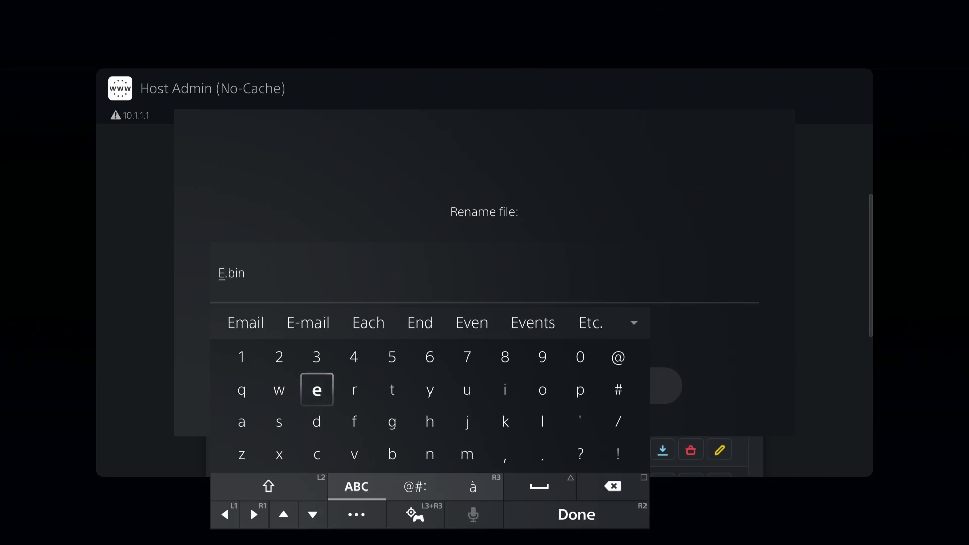
pyautogui.press('Right')
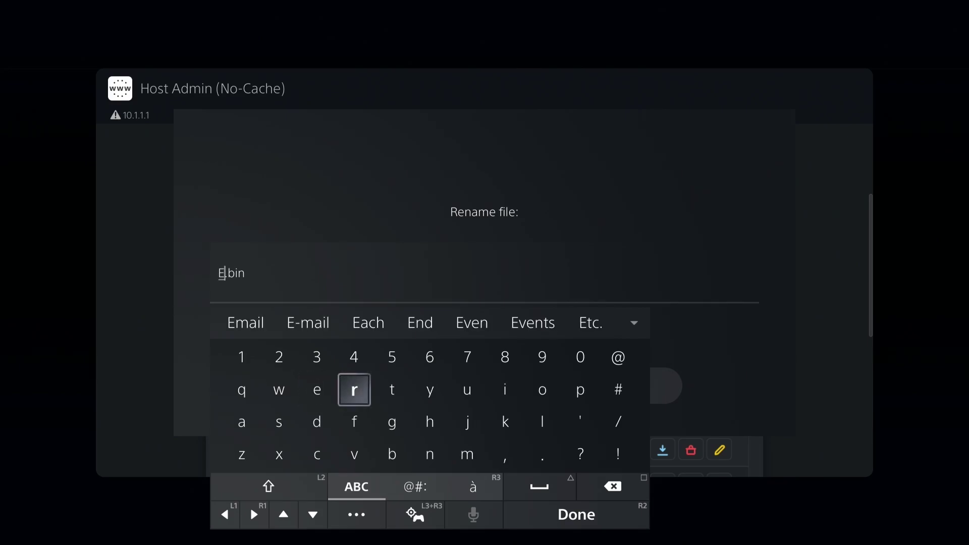
pyautogui.press('Escape')
pyautogui.press('Down')
pyautogui.press('Return')
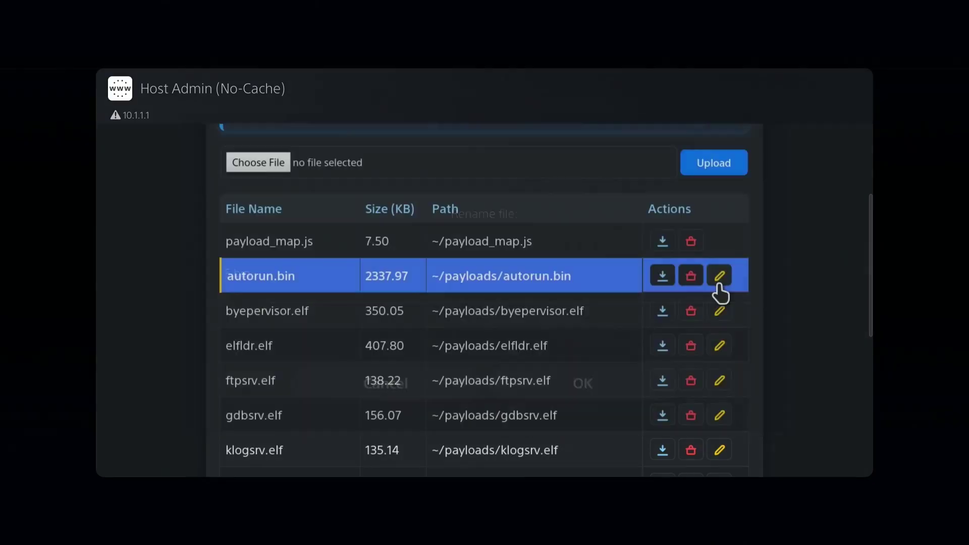
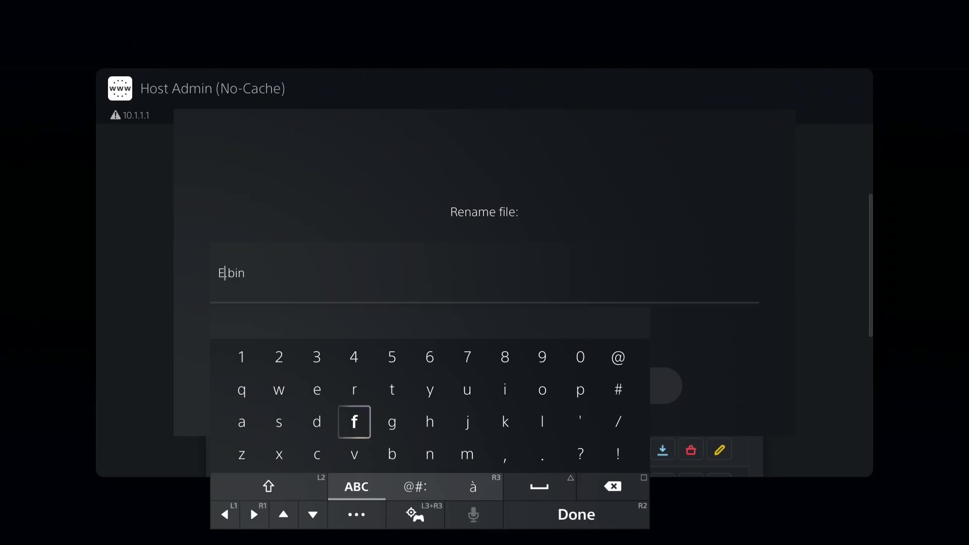
# Step: Rename the E.bin payload as autorun.bin, keeping the .bin extension
pyautogui.press('BackSpace')
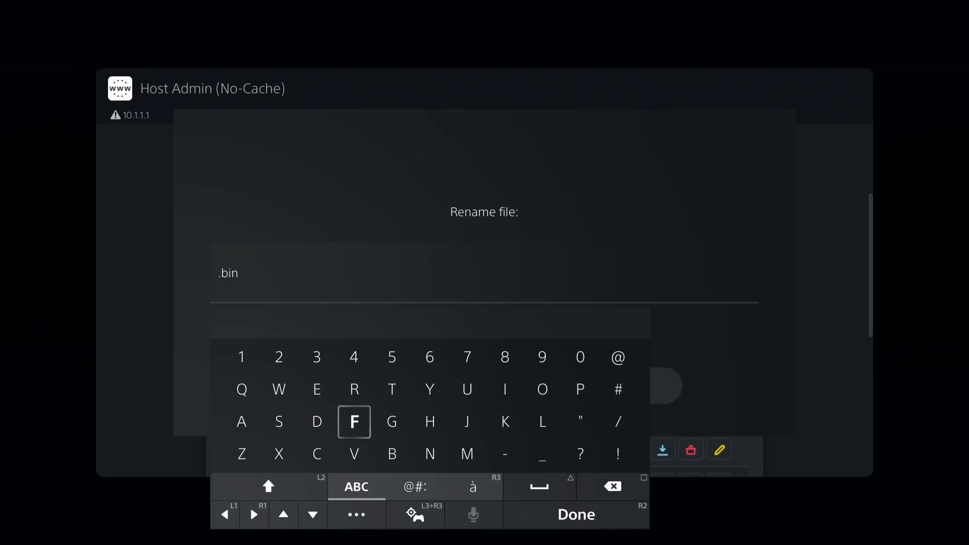
pyautogui.press('shift')
pyautogui.press('Left')
pyautogui.press('Left')
pyautogui.press('Left')
pyautogui.press('Left')
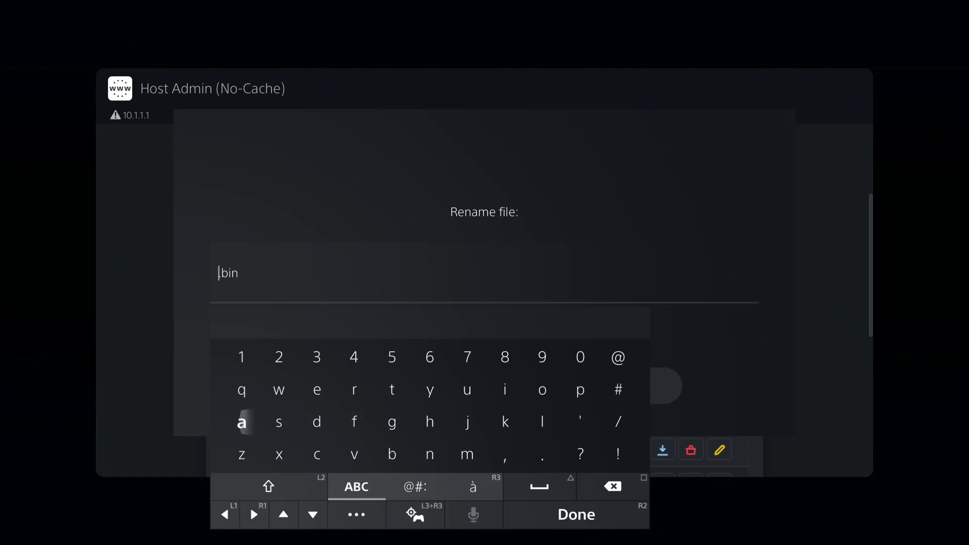
pyautogui.press('Right')
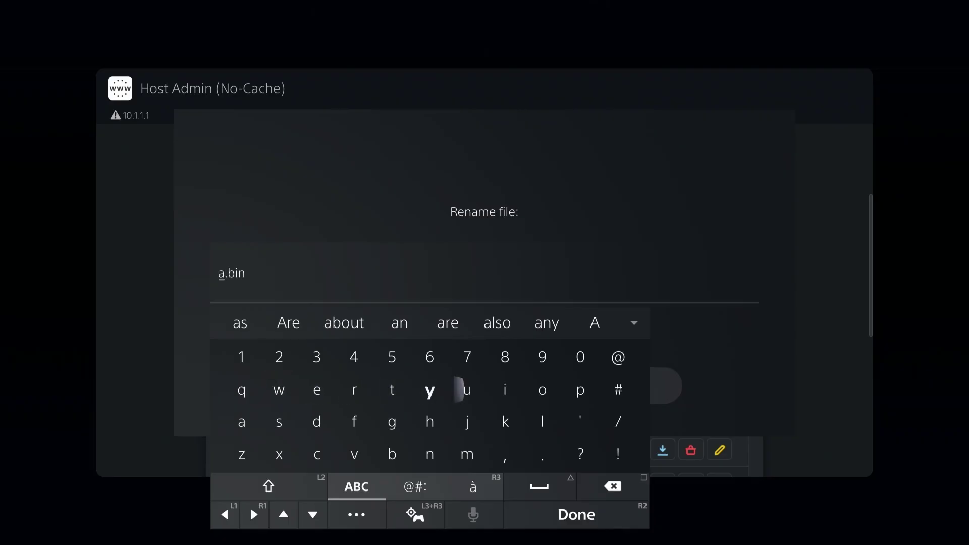
pyautogui.write('uto')
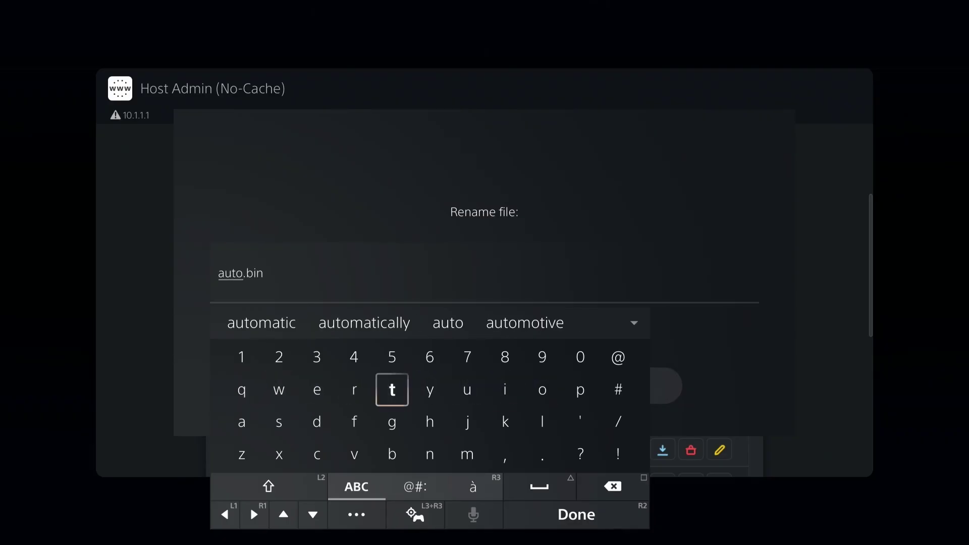
pyautogui.write('run')
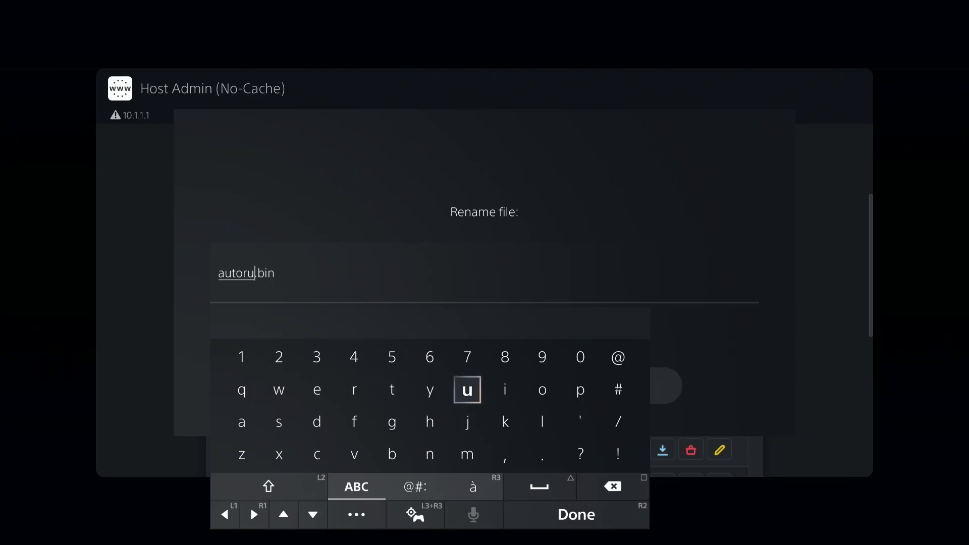
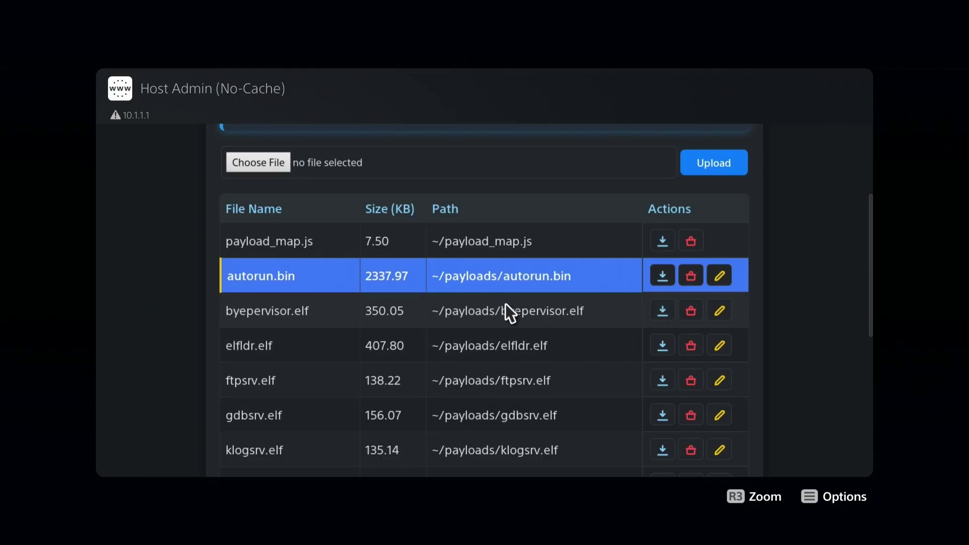
# Step: Examine the storage usage, autorun tip, upload area and payload file actions on the Host Admin page, on both the PS5 and the PC browser
pyautogui.scroll(4, 505, 304)
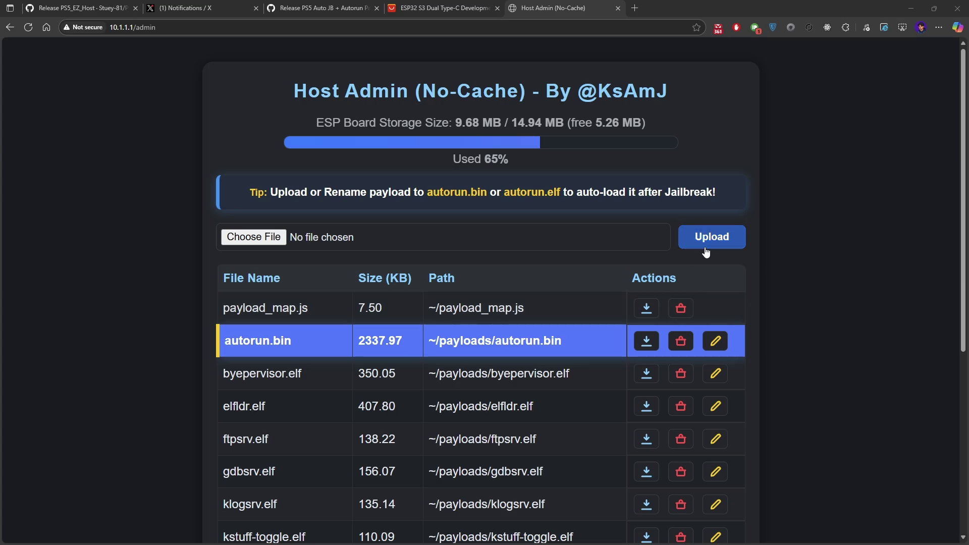
pyautogui.scroll(-1, 514, 183)
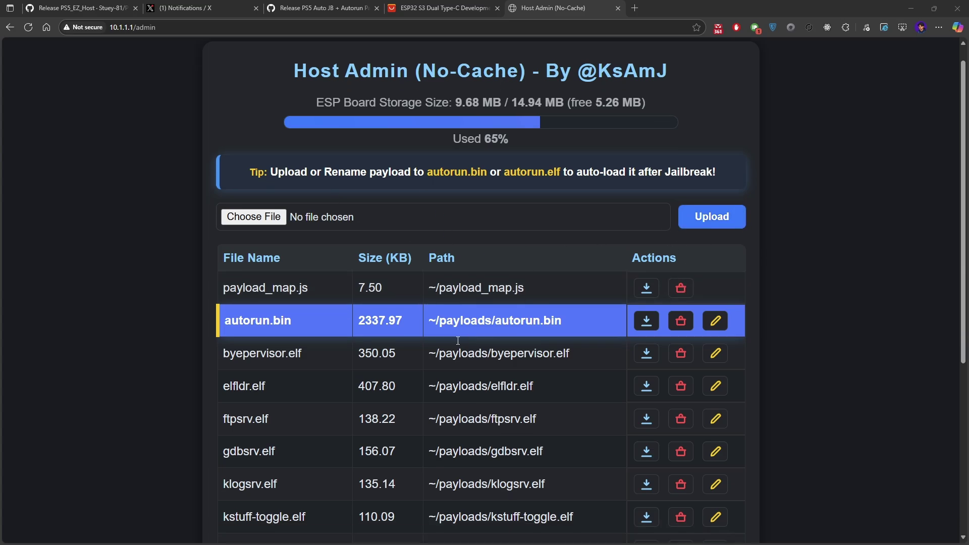
pyautogui.scroll(1, 514, 182)
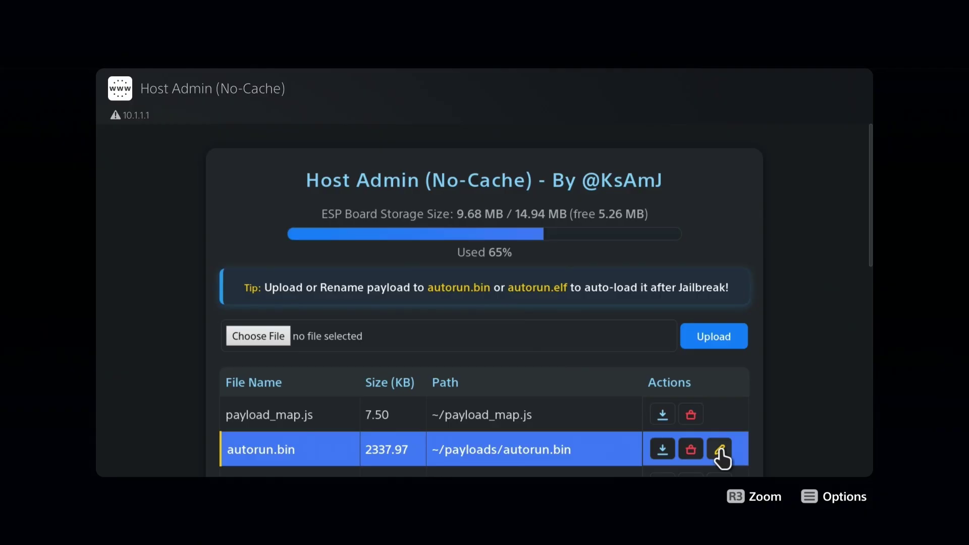
pyautogui.scroll(-3, 722, 457)
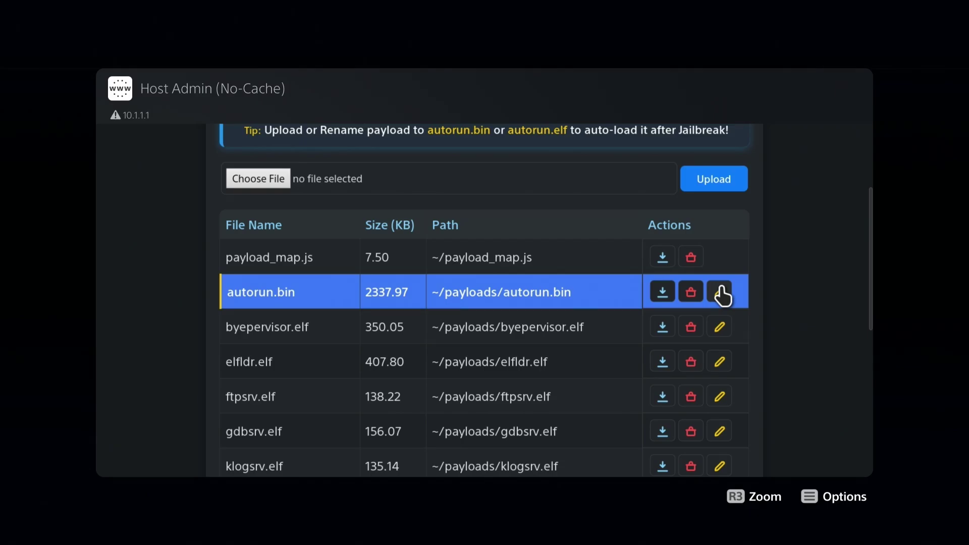
pyautogui.scroll(3, 723, 295)
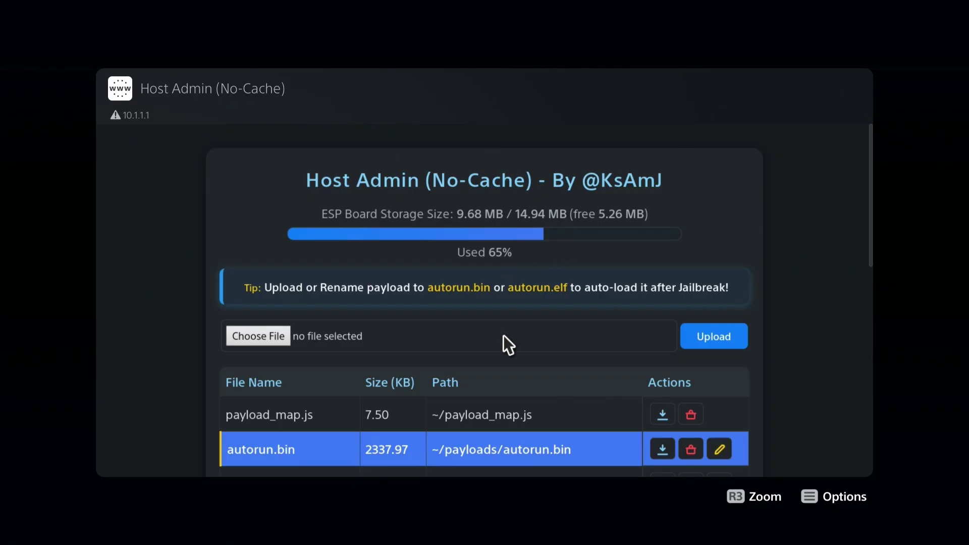
pyautogui.scroll(-2, 504, 336)
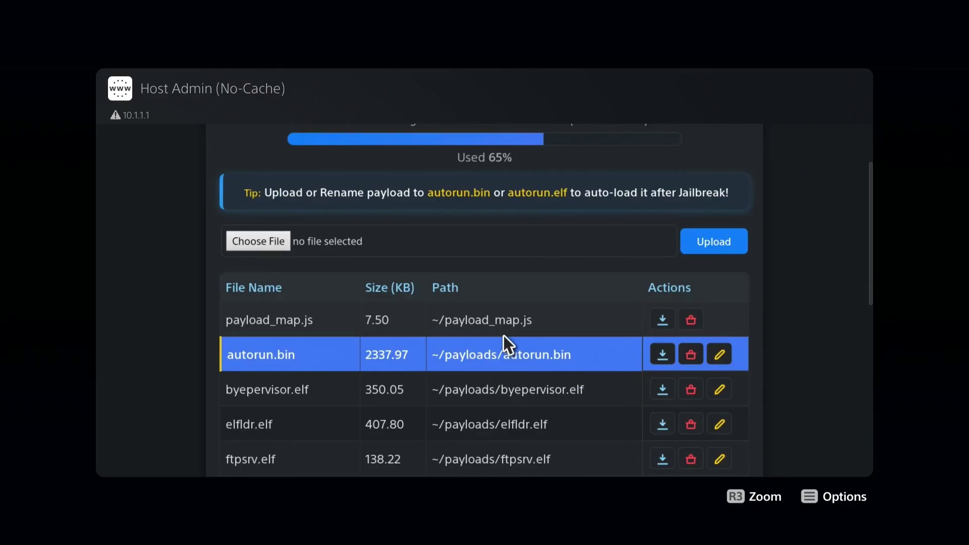
pyautogui.scroll(2, 505, 337)
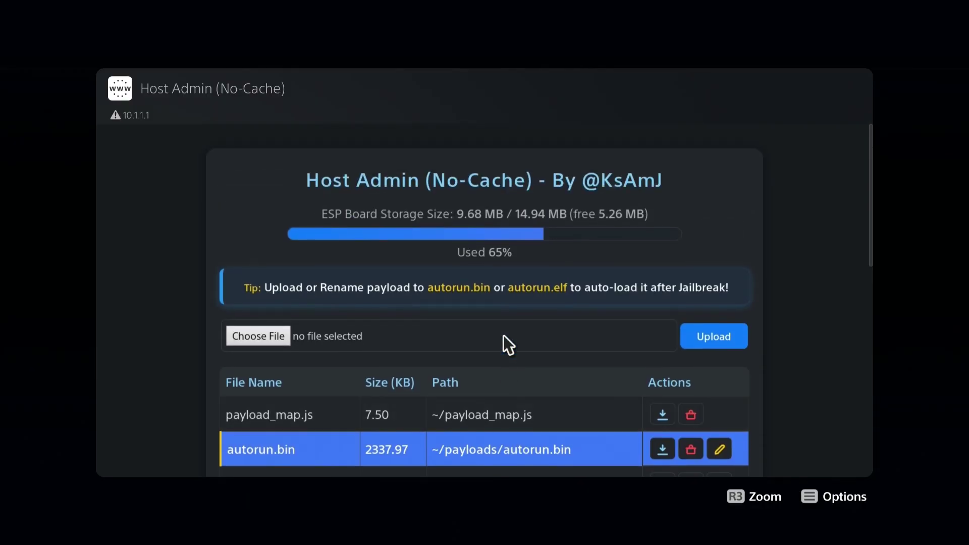